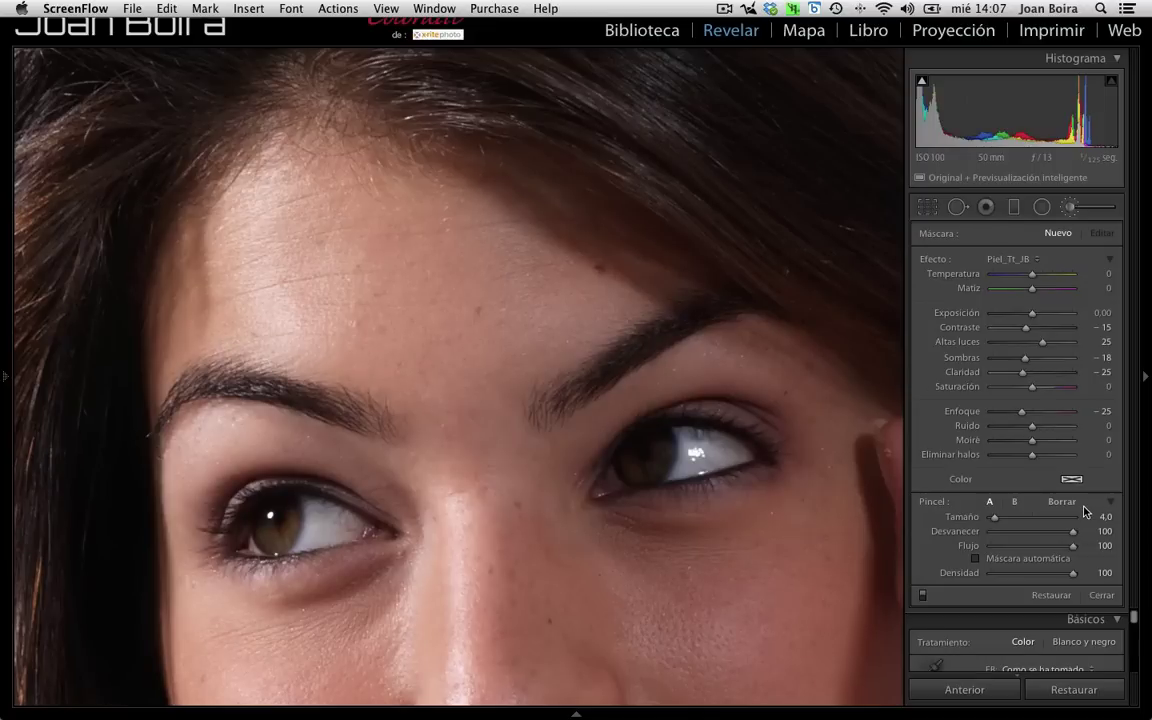
- Open the Efecto preset list in the Adjustment Brush panel for the eye close-up
left_click(1030, 259)
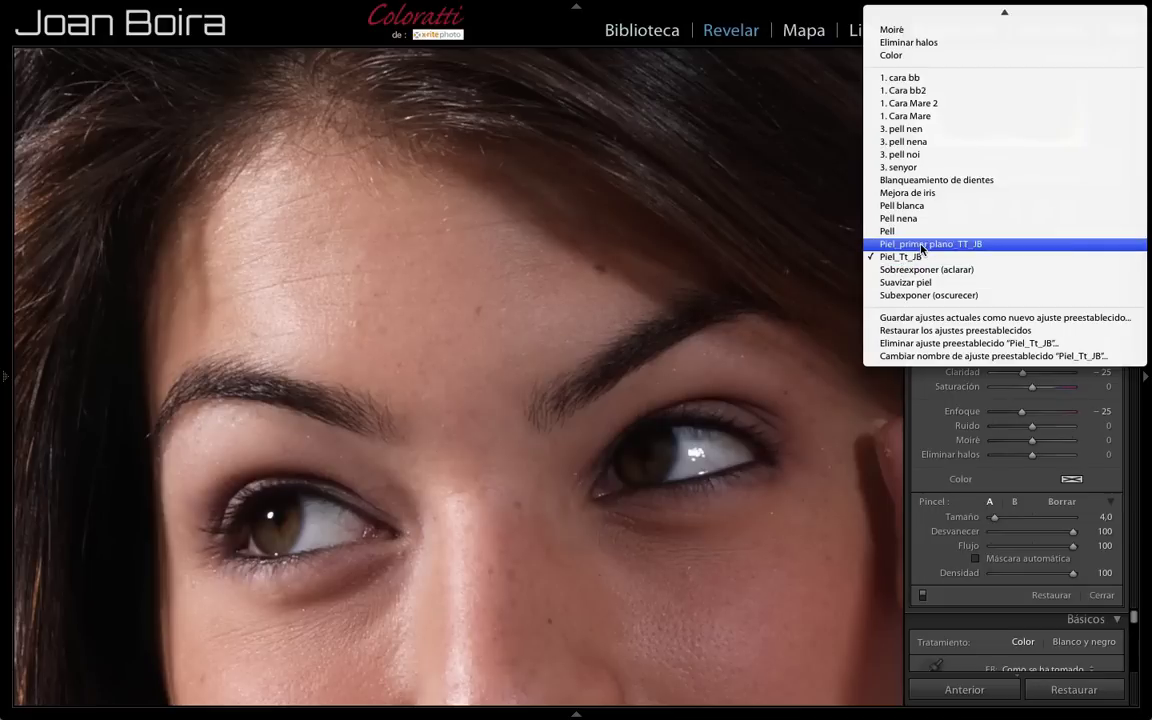
- Apply the Piel_primer plano_TT_JB preset (Claridad −72, Ruido 26) to the brush
left_click(985, 246)
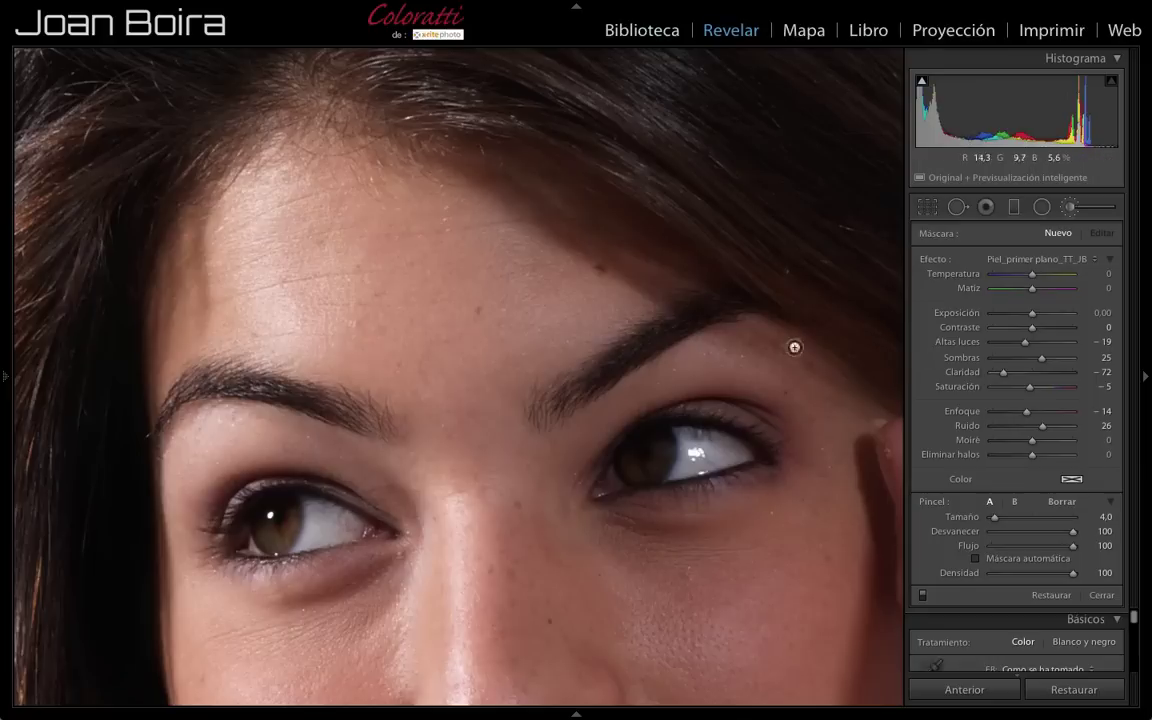
- Enlarge the brush to size 14 and paint over the forehead, nose bridge and under-eye cheeks
scroll(510, 332, "up", 5)
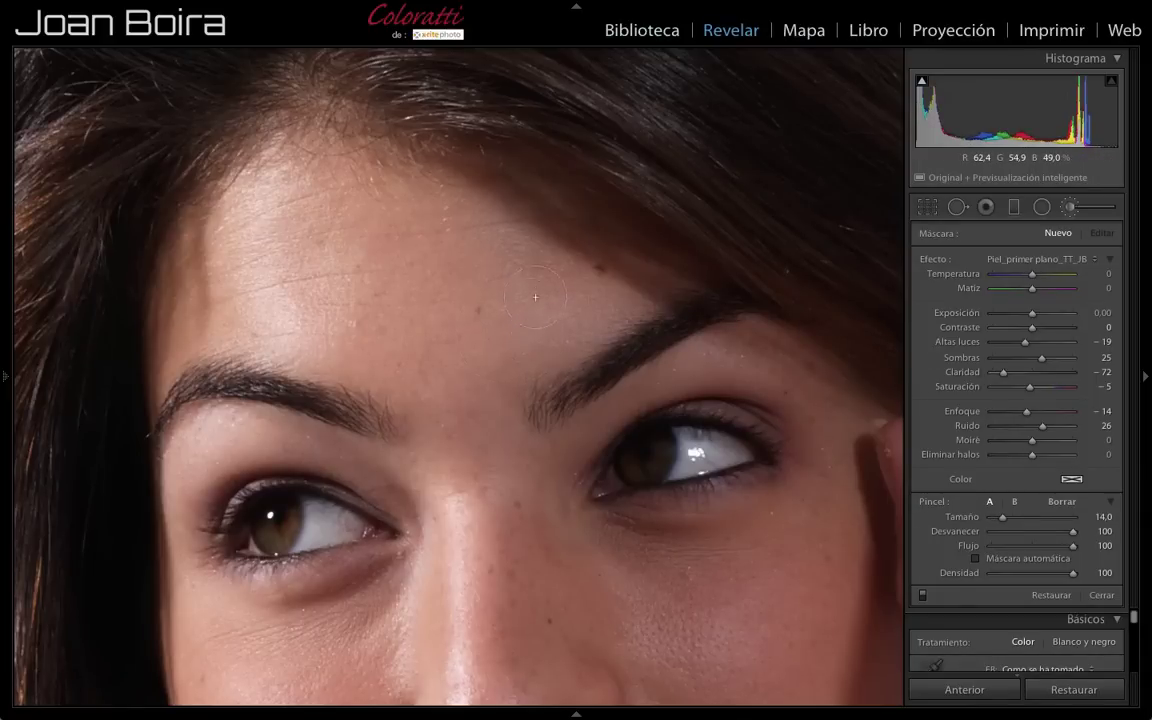
mouse_move(510, 332)
left_mouse_down()
mouse_move(466, 254)
mouse_move(350, 212)
mouse_move(255, 200)
mouse_move(205, 240)
mouse_move(185, 290)
mouse_move(445, 365)
mouse_move(630, 283)
mouse_move(300, 140)
mouse_move(260, 230)
mouse_move(415, 290)
mouse_move(409, 225)
left_mouse_up()
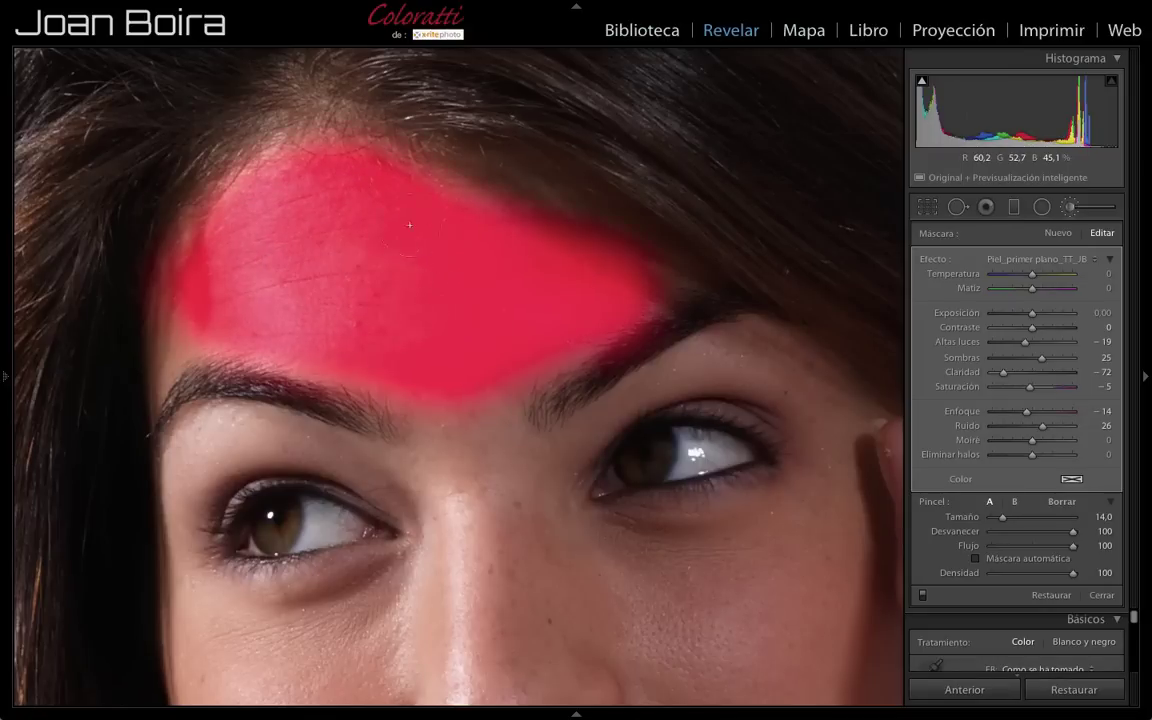
mouse_move(428, 371)
left_mouse_down()
mouse_move(475, 505)
mouse_move(600, 580)
mouse_move(583, 545)
mouse_move(610, 490)
mouse_move(850, 560)
mouse_move(750, 655)
mouse_move(600, 560)
mouse_move(600, 615)
mouse_move(638, 623)
mouse_move(545, 620)
left_mouse_up()
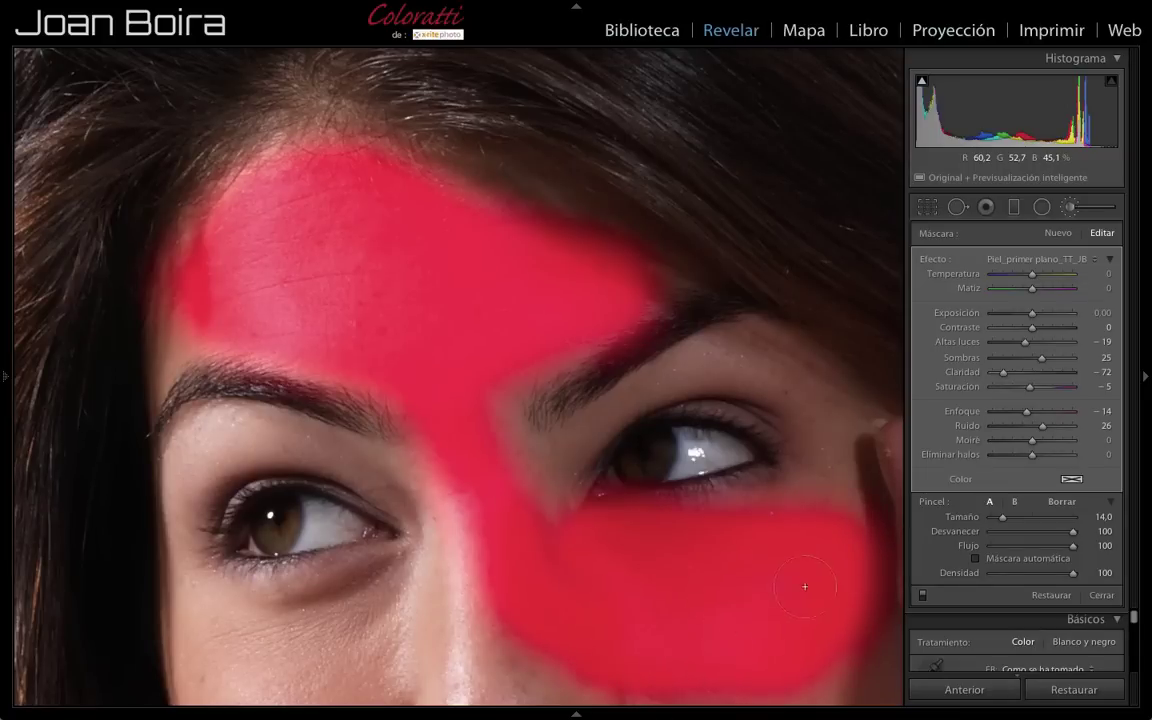
mouse_move(390, 598)
left_mouse_down()
mouse_move(325, 560)
mouse_move(225, 652)
mouse_move(200, 600)
mouse_move(260, 615)
mouse_move(410, 583)
left_mouse_up()
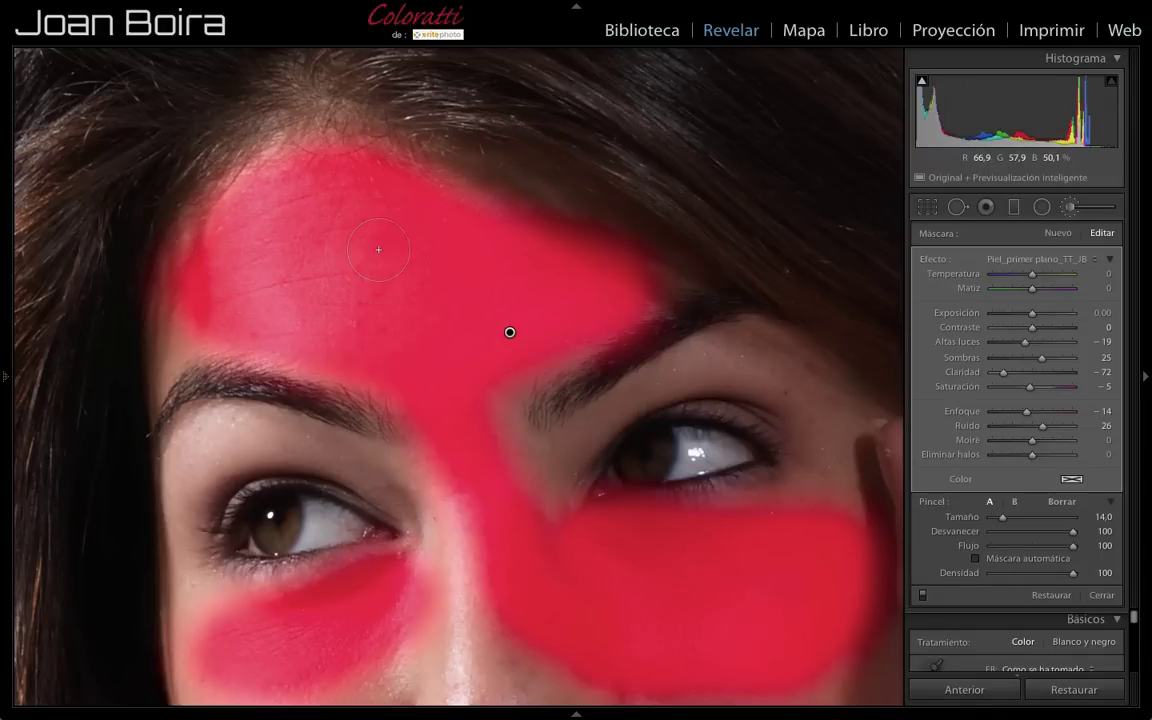
key("o")
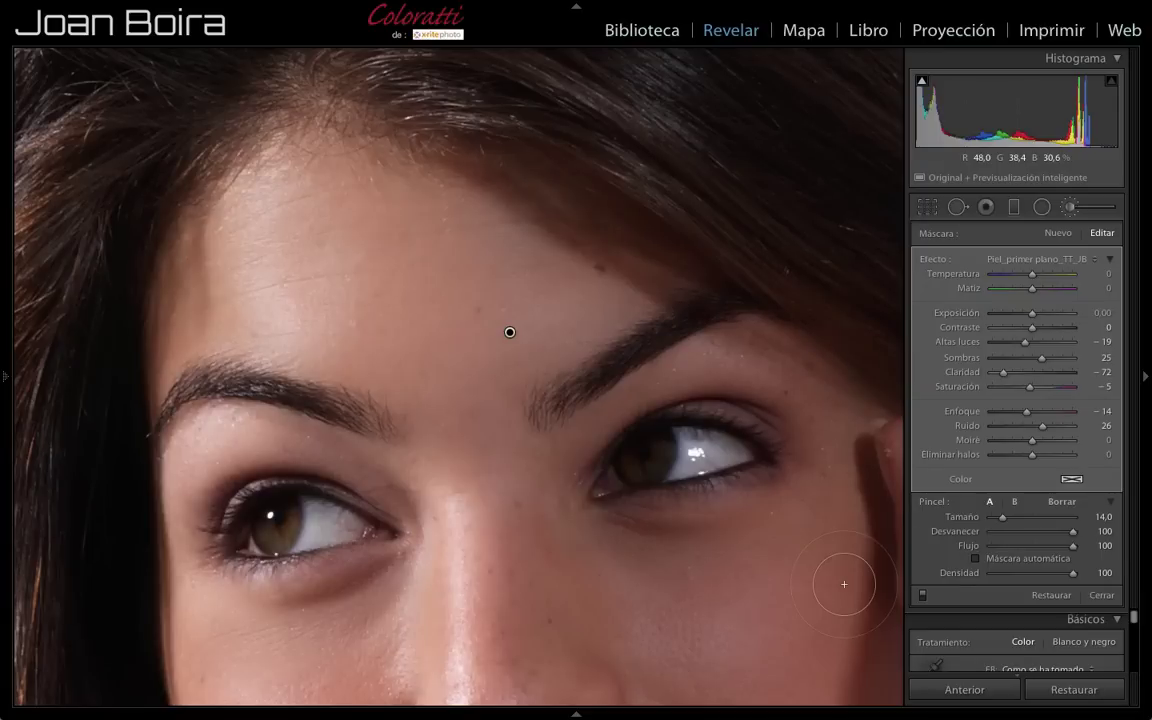
left_click(922, 596)
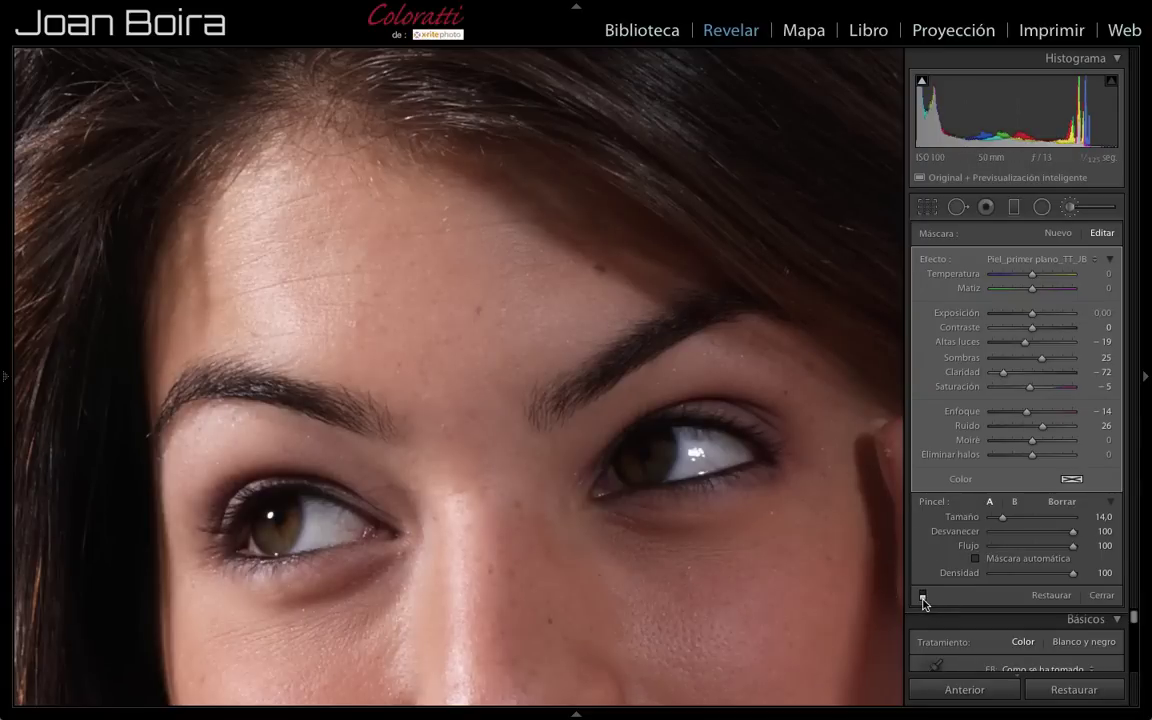
left_click(922, 596)
left_click(922, 596)
left_click(922, 596)
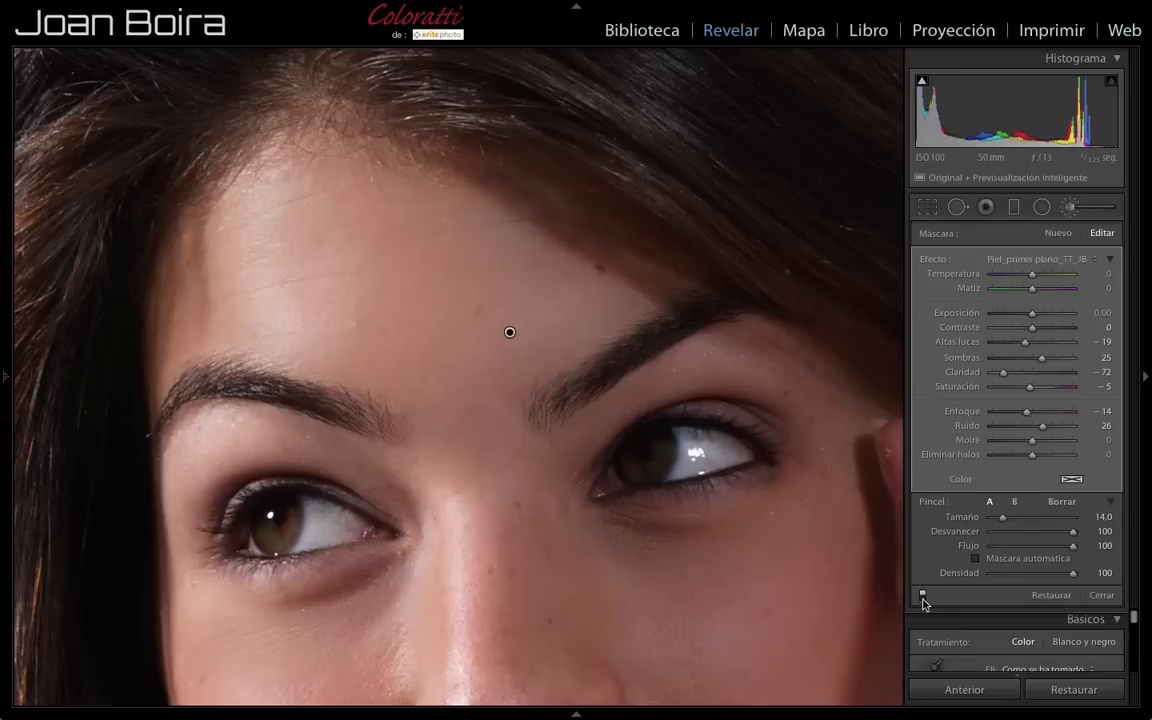
left_click(922, 596)
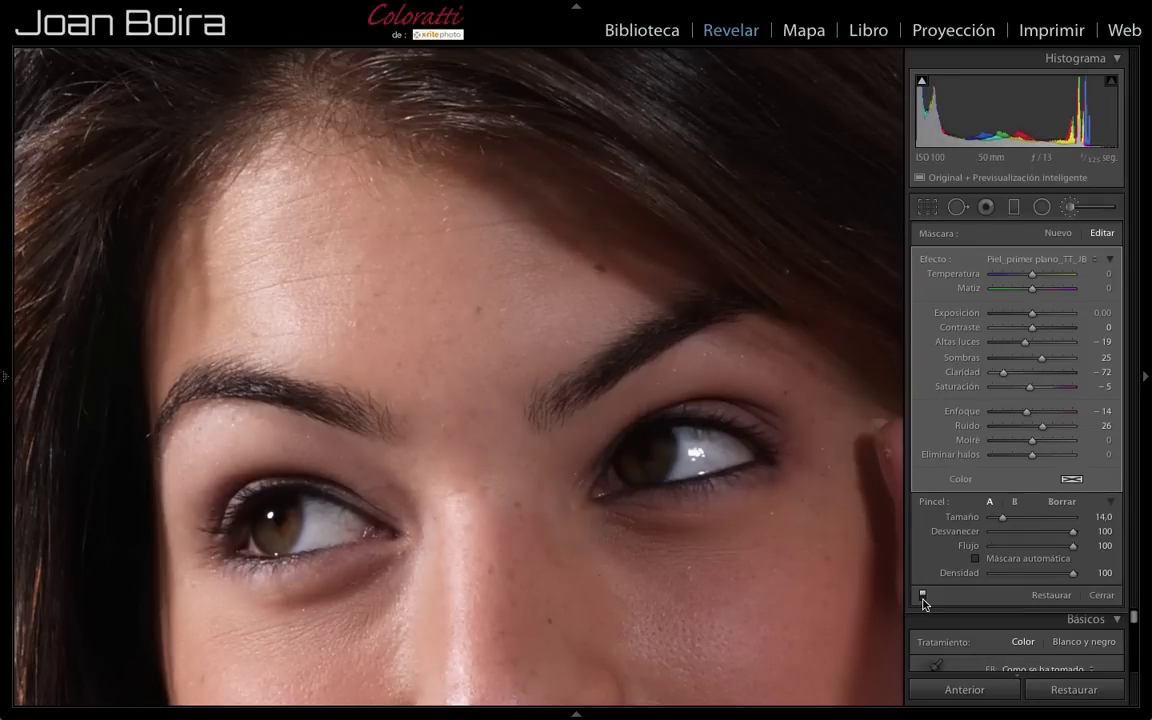
left_click(922, 596)
left_click(922, 596)
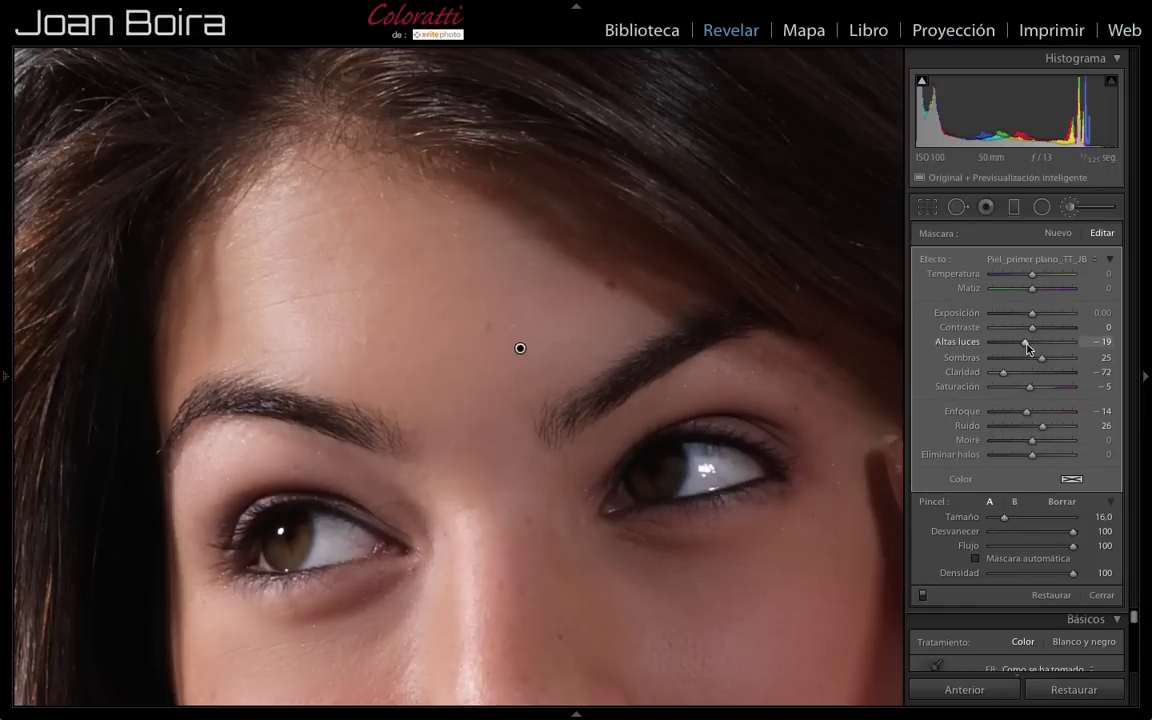
- Test the Altas luces (−17), Sombras (5) and Claridad sliders on the skin mask
left_click_drag(1027, 347, 1030, 345)
left_click_drag(1031, 345, 1028, 345)
mouse_move(1044, 358)
left_mouse_down()
mouse_move(1026, 361)
mouse_move(1046, 362)
left_mouse_up()
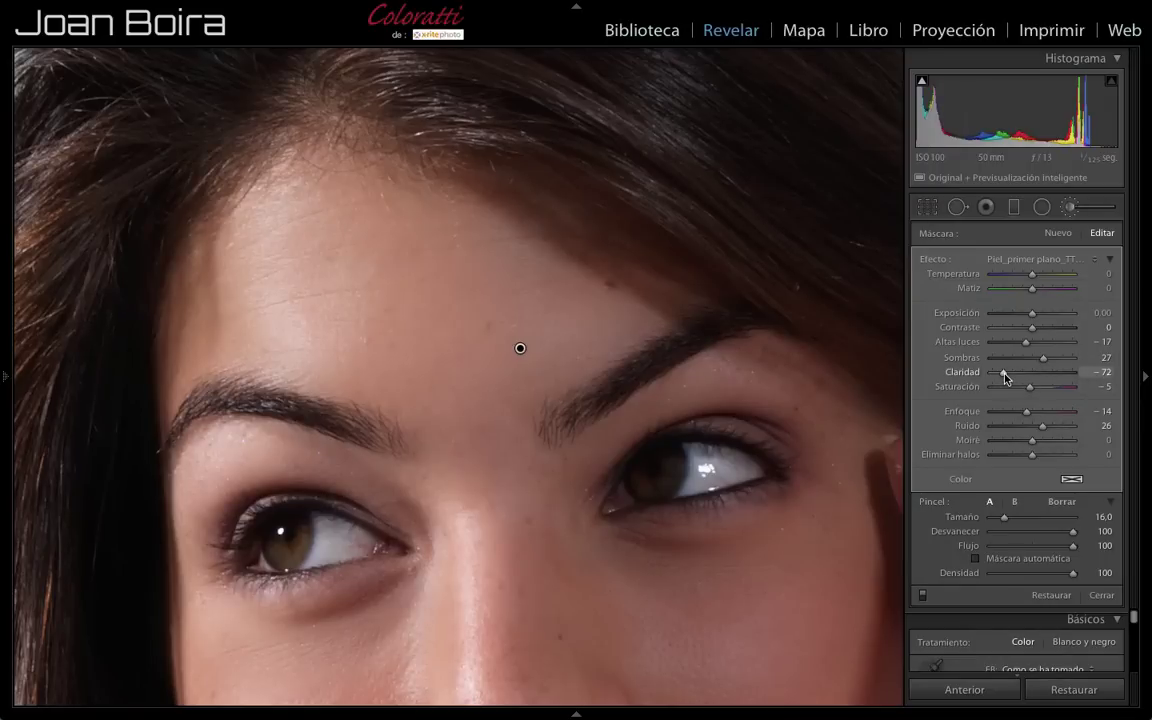
left_click_drag(1005, 377, 1031, 377)
mouse_move(1031, 377)
left_mouse_down()
mouse_move(993, 375)
mouse_move(1020, 375)
left_mouse_up()
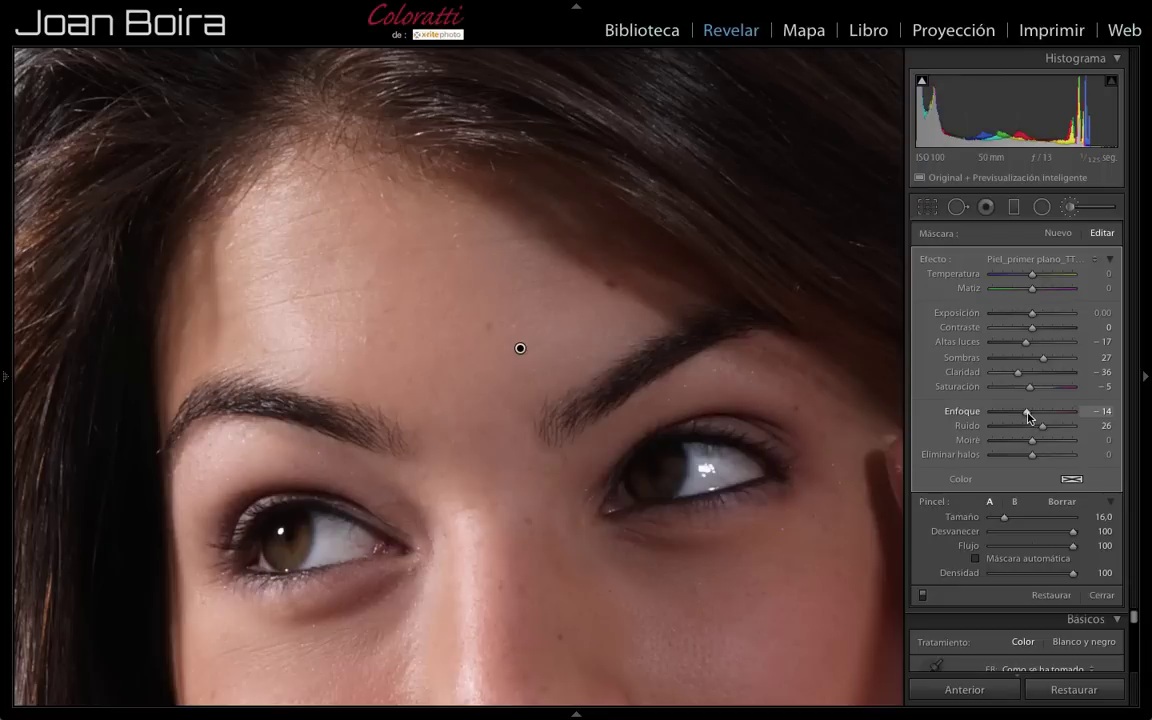
- Try Enfoque from 0 to −50 and sweep Ruido across its range, leaving it near 29
left_click_drag(1028, 416, 997, 416)
left_click_drag(987, 416, 1031, 418)
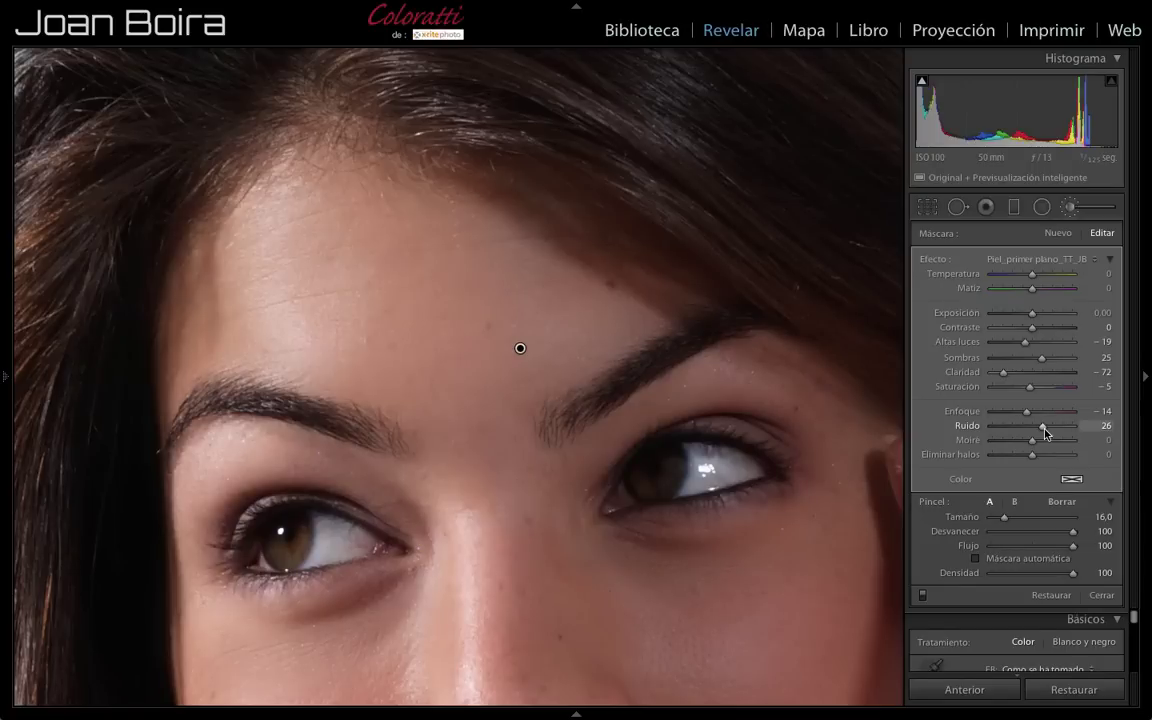
left_click_drag(1043, 426, 985, 426)
left_click_drag(993, 428, 1117, 437)
left_click_drag(1070, 436, 1033, 430)
left_click_drag(1033, 430, 1043, 430)
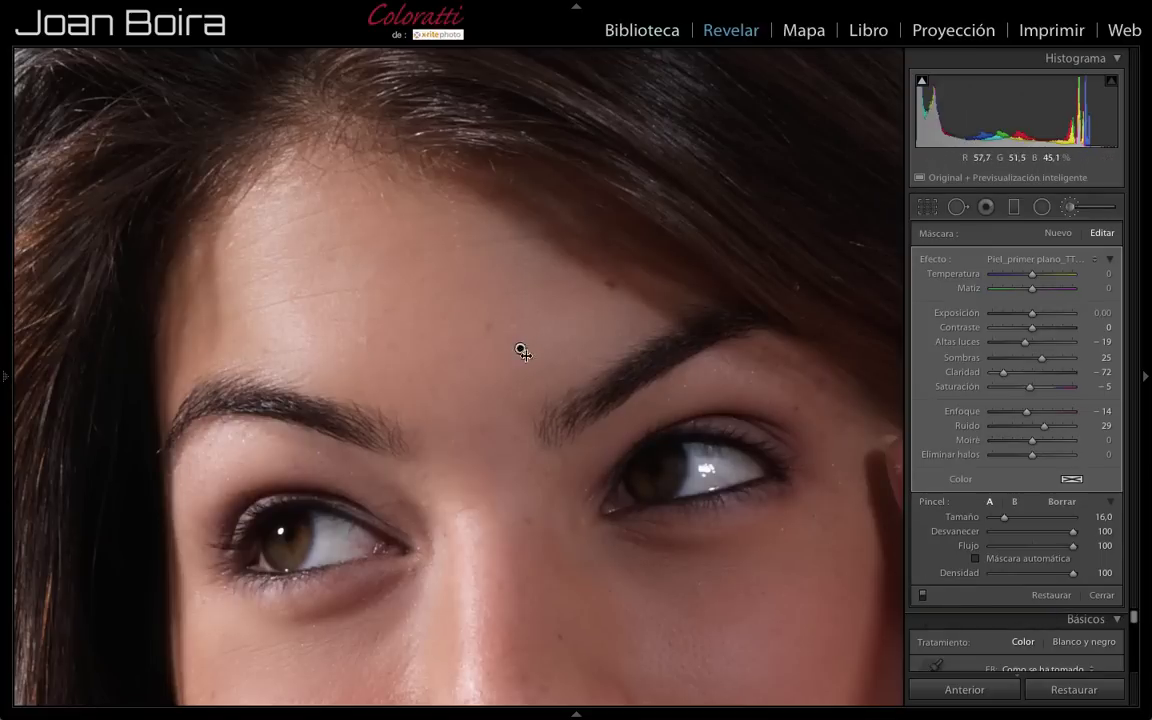
- Compare the forehead with the mask overlay and the effect on and off, then go to the next photo
key("o")
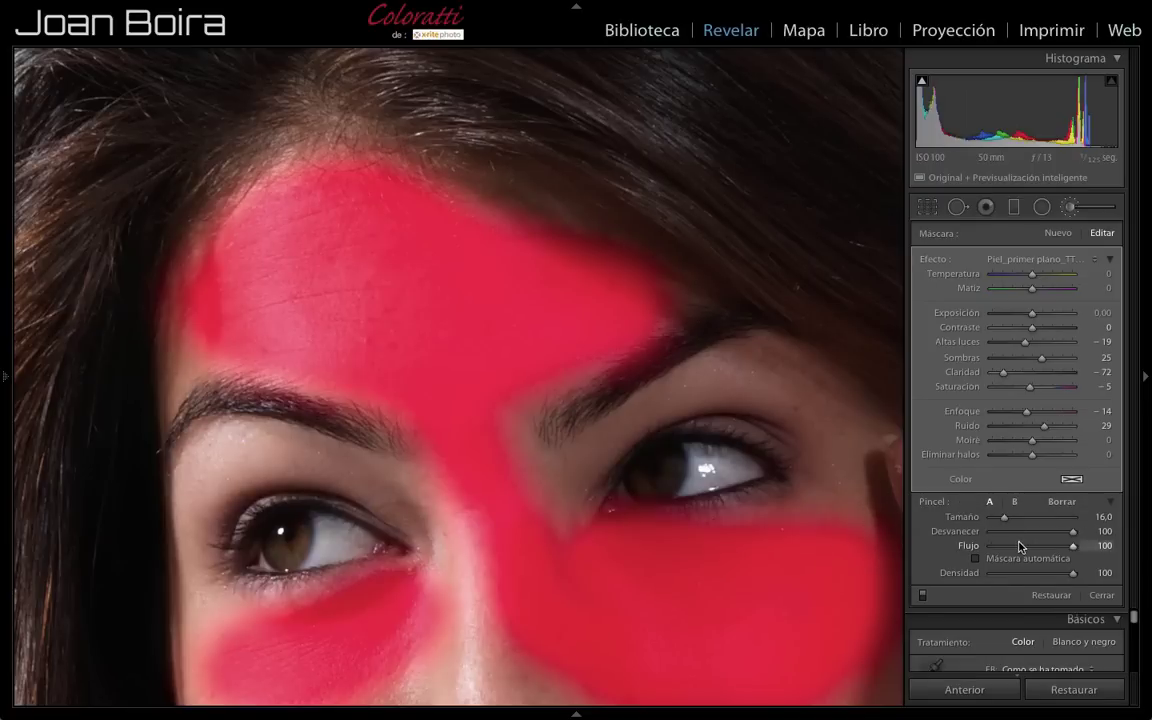
key("o")
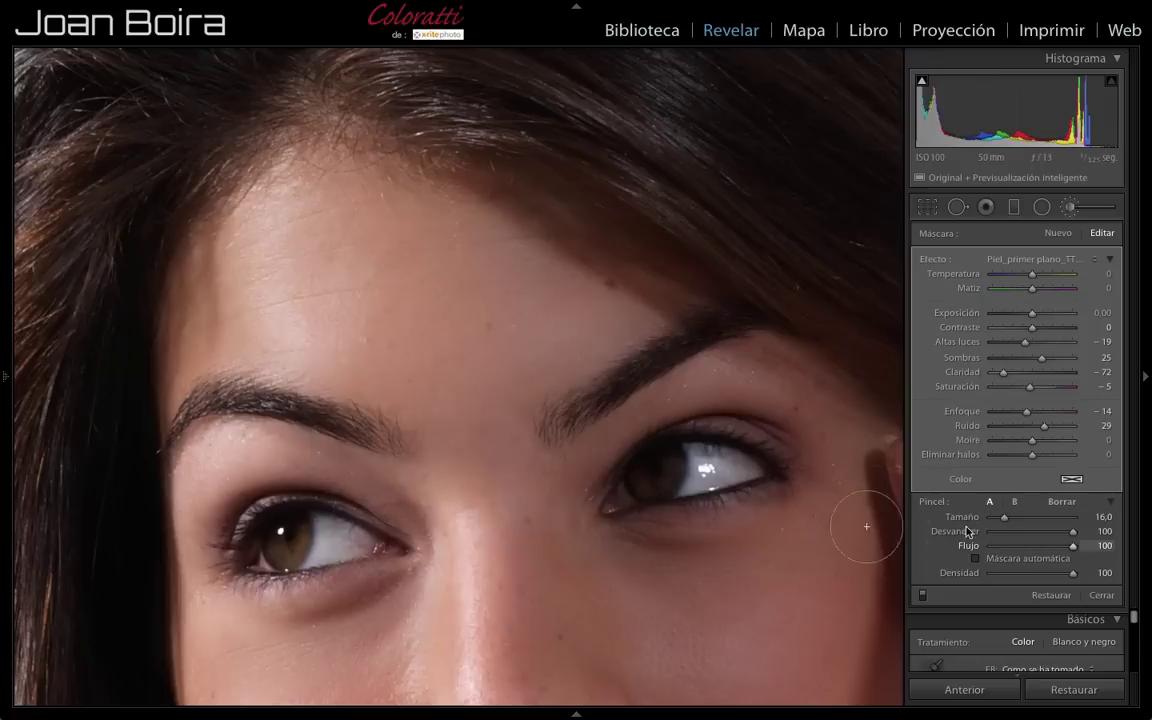
left_click(923, 597)
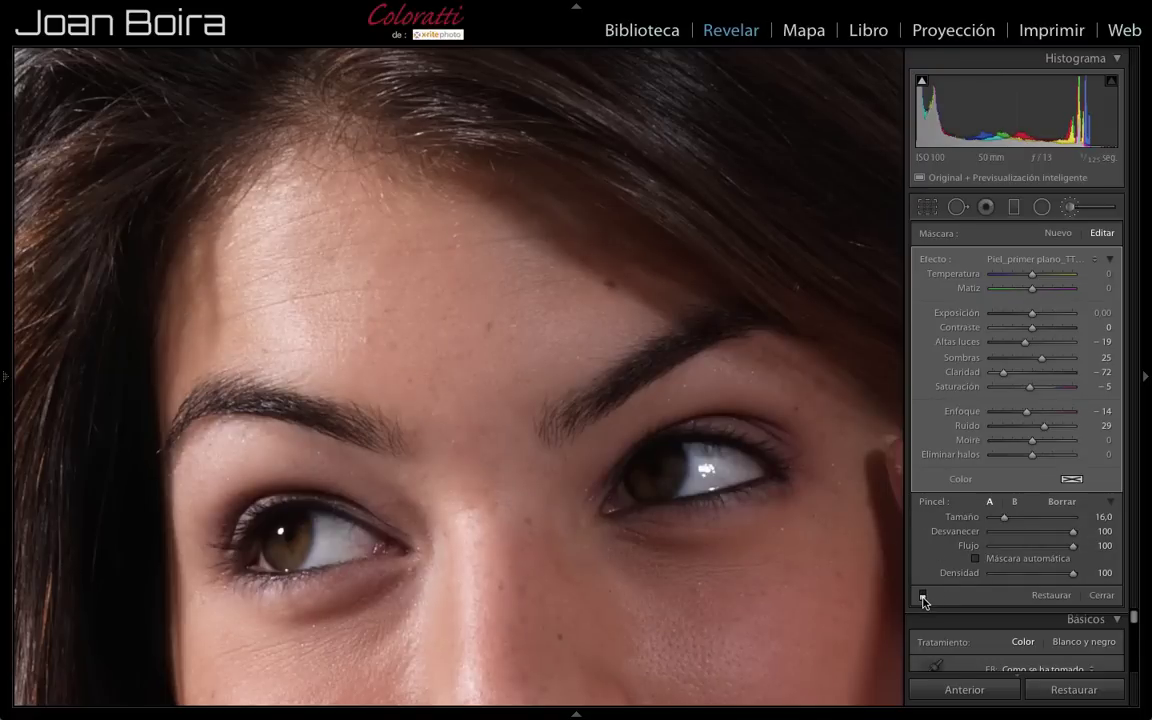
left_click(923, 597)
left_click(923, 597)
left_click(923, 597)
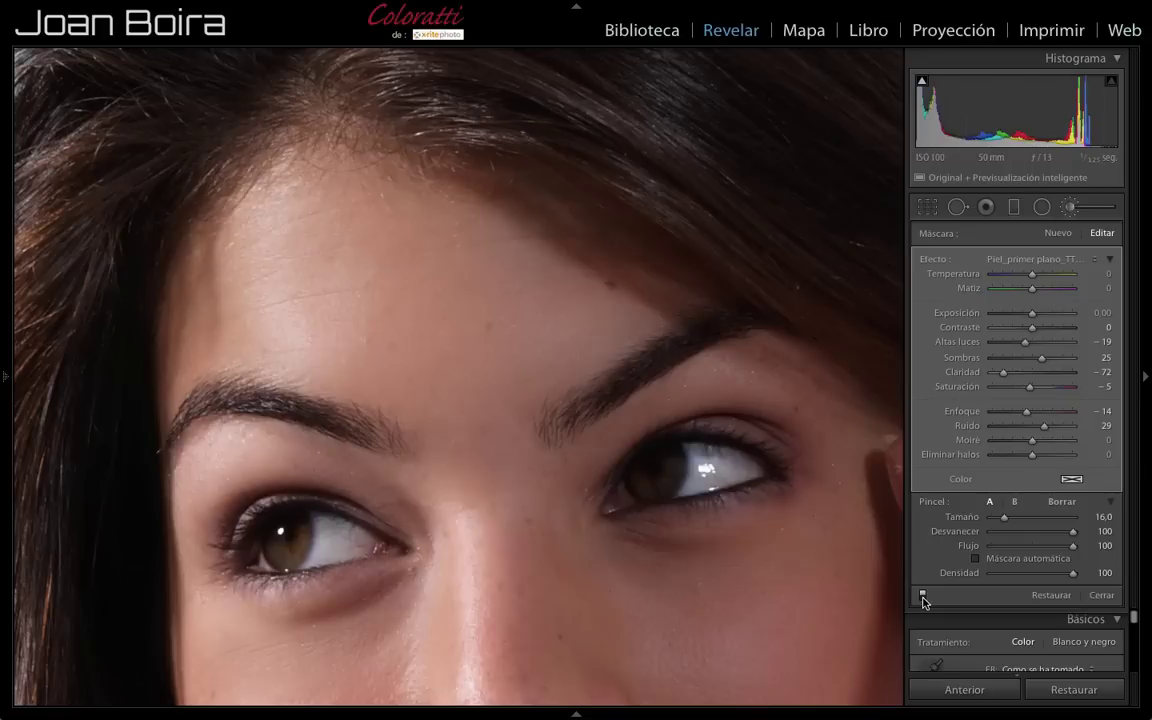
left_click(923, 597)
left_click(923, 597)
key("Right")
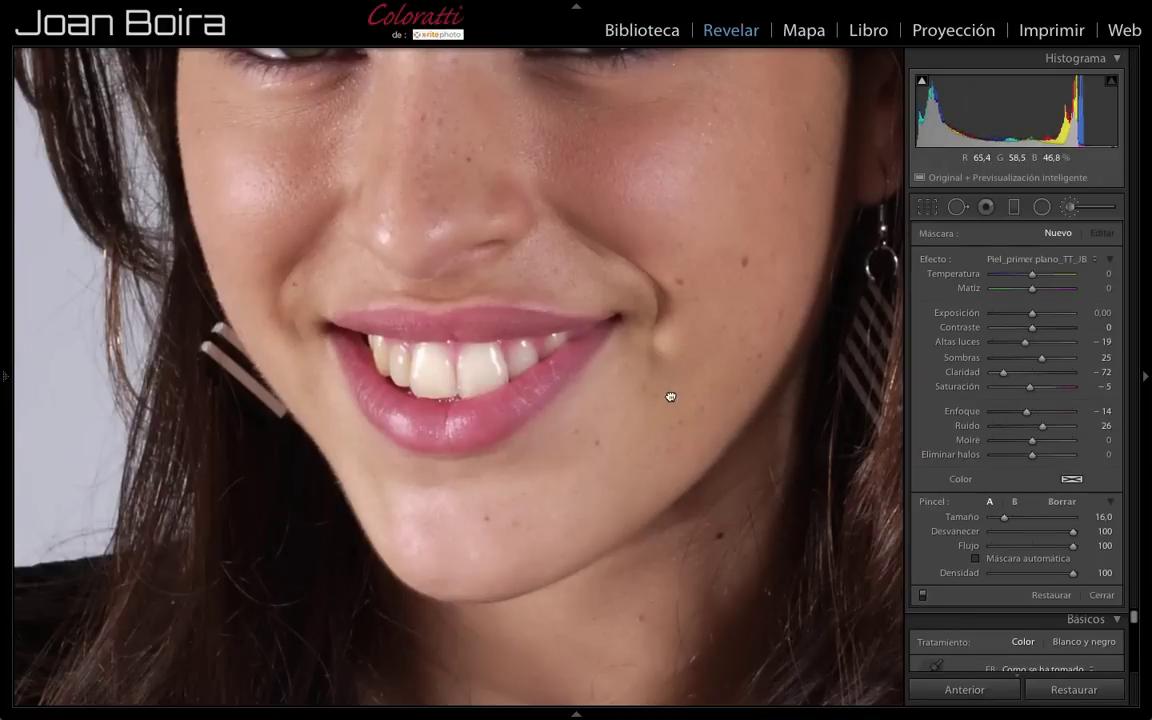
- Nudge the smiling-mouth photo upward and start a new skin-smoothing mask on the face
left_click_drag(668, 393, 669, 364)
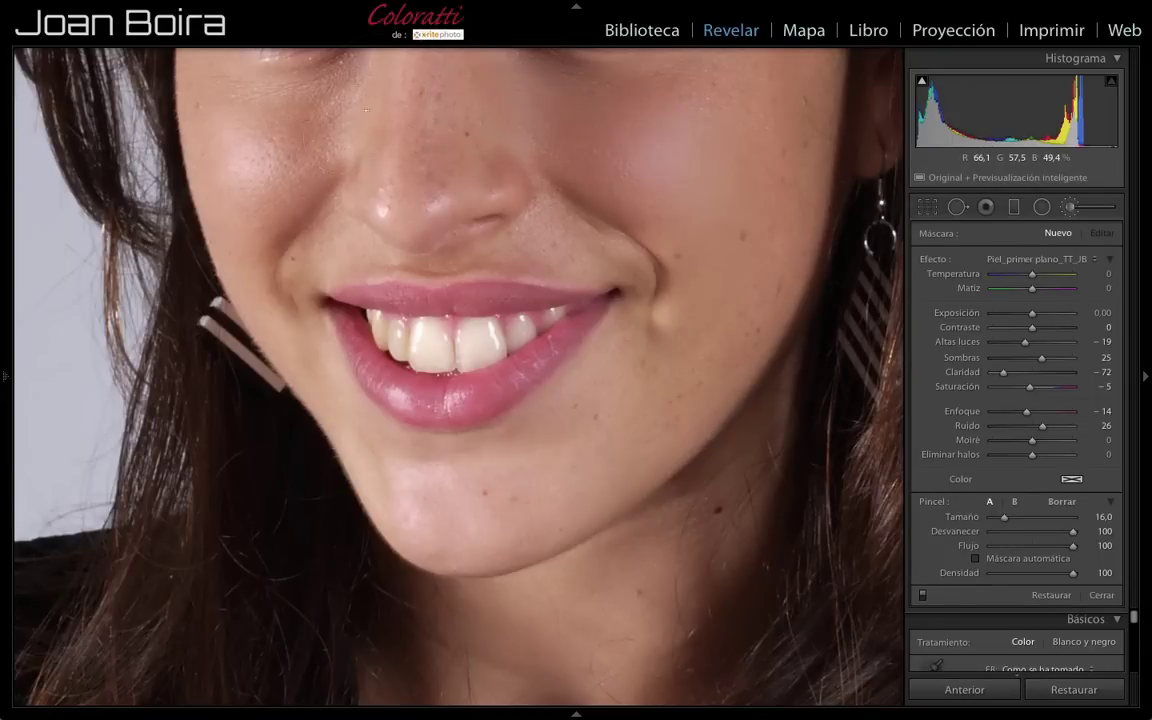
left_click(381, 88)
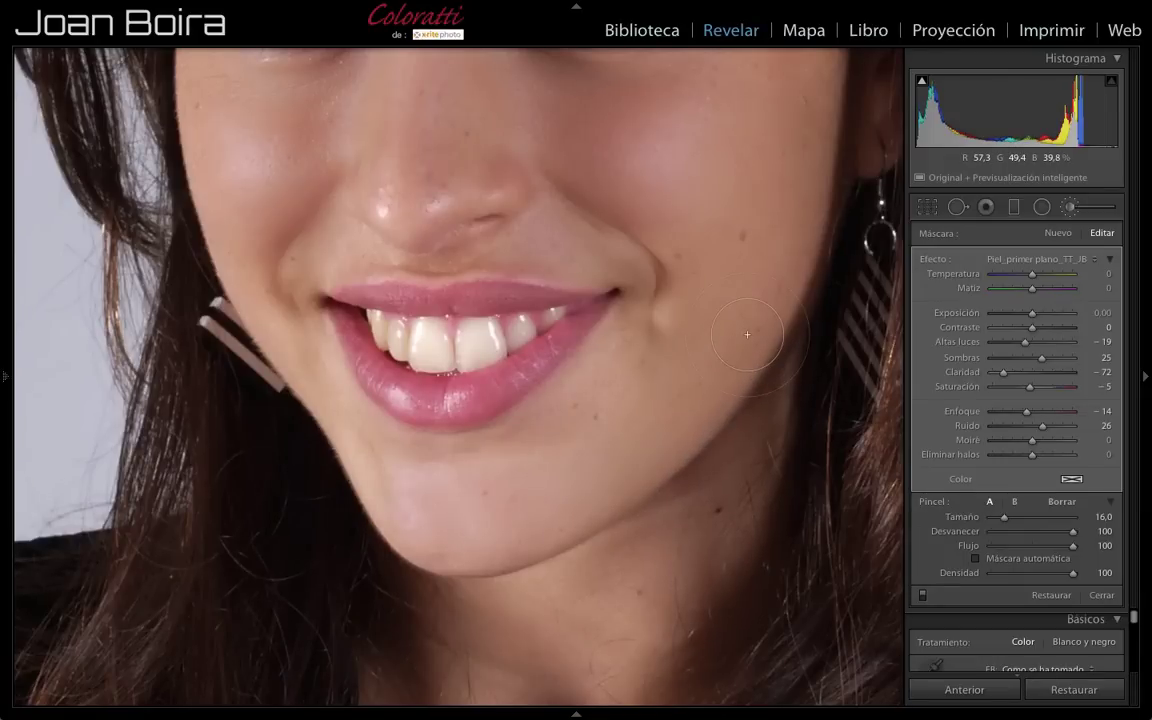
- Lower brush density to 19 and repaint a spot on each cheek to keep more texture
key("o")
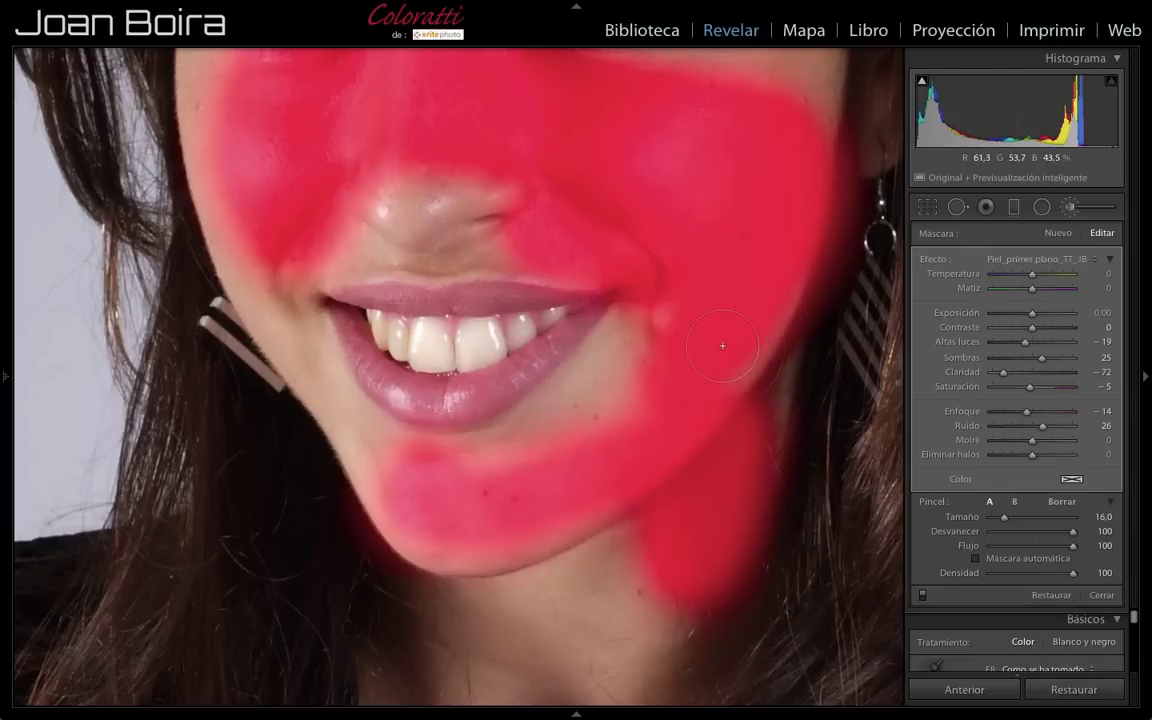
key("o")
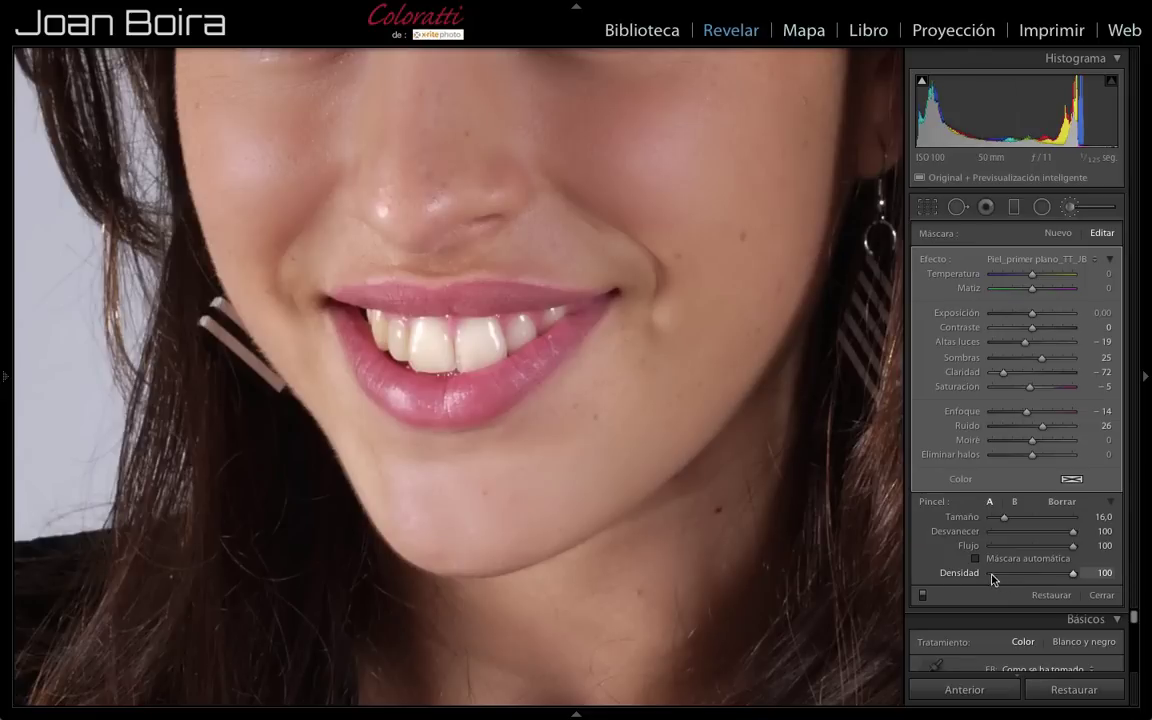
left_click(1005, 573)
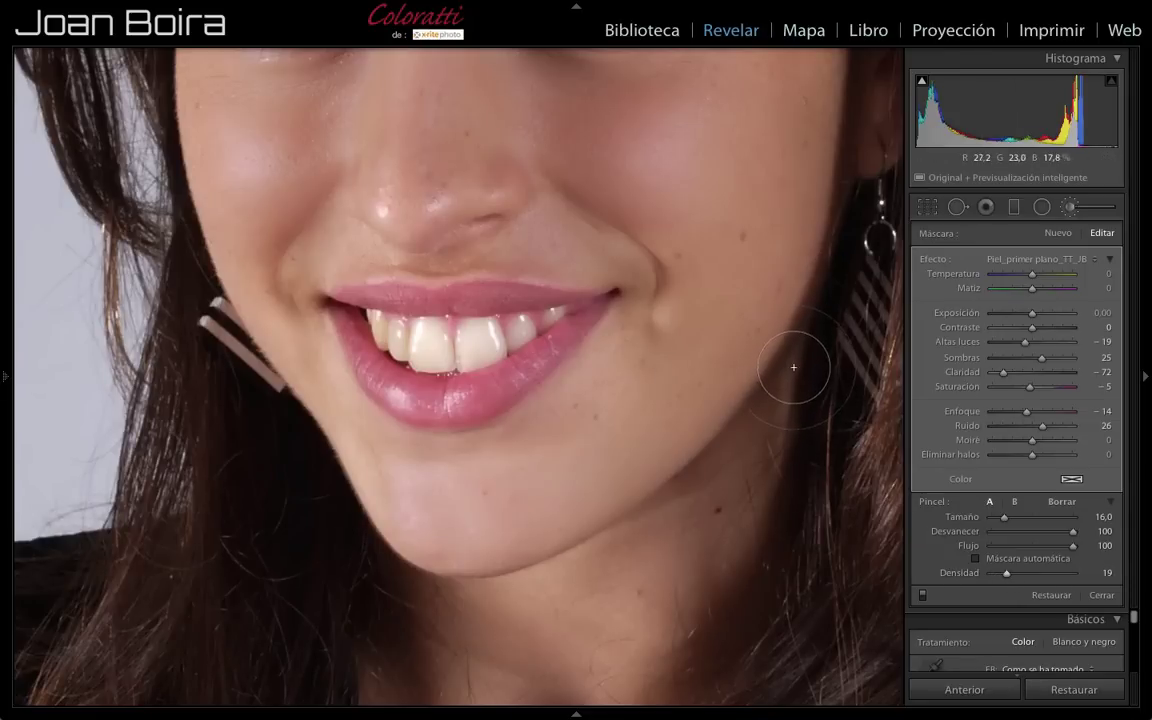
key("o")
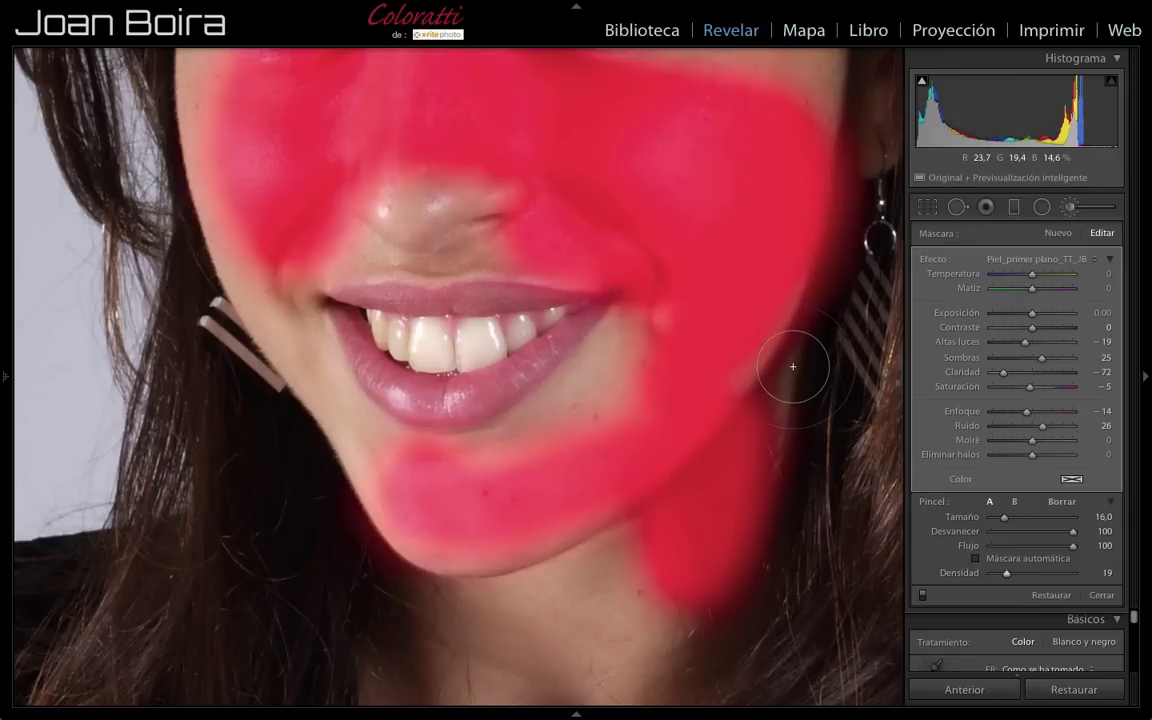
mouse_move(659, 152)
left_mouse_down()
mouse_move(684, 134)
mouse_move(637, 154)
left_mouse_up()
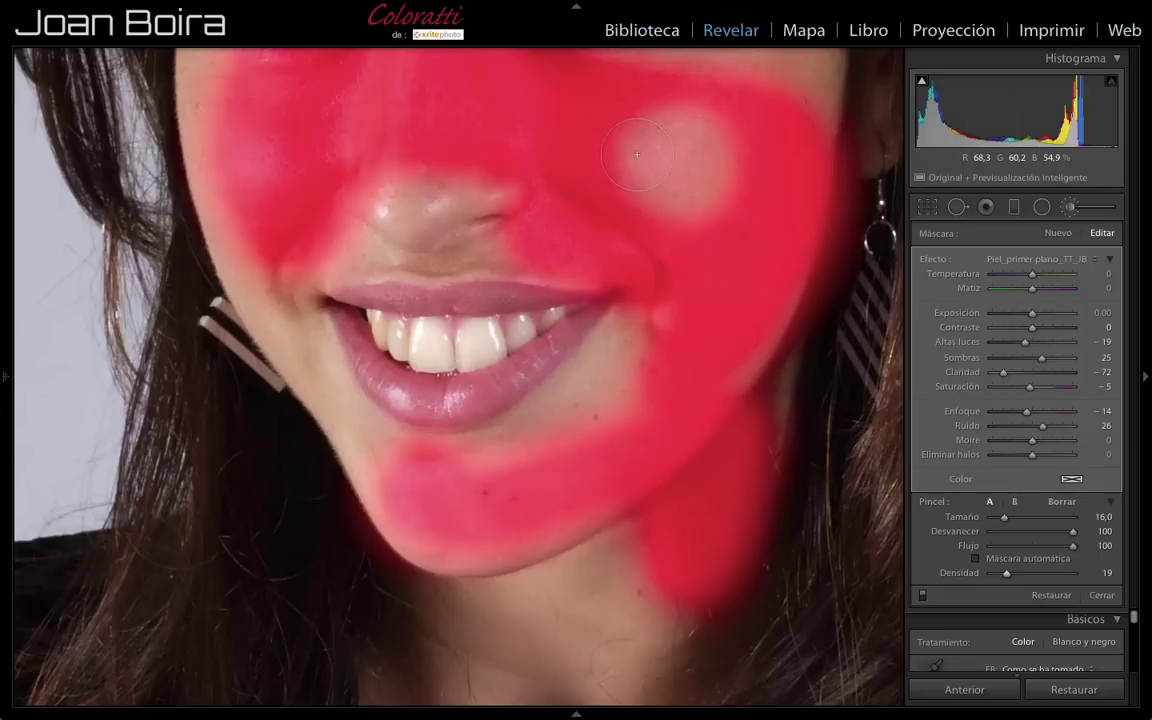
left_click_drag(238, 141, 256, 177)
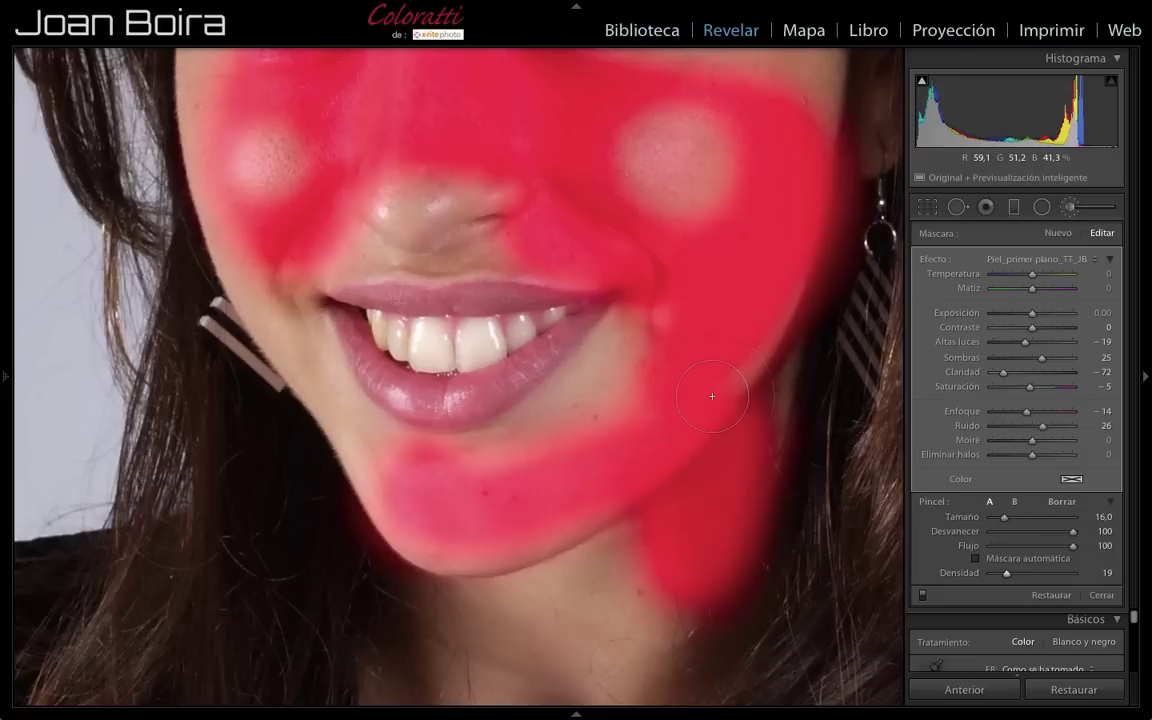
key("o")
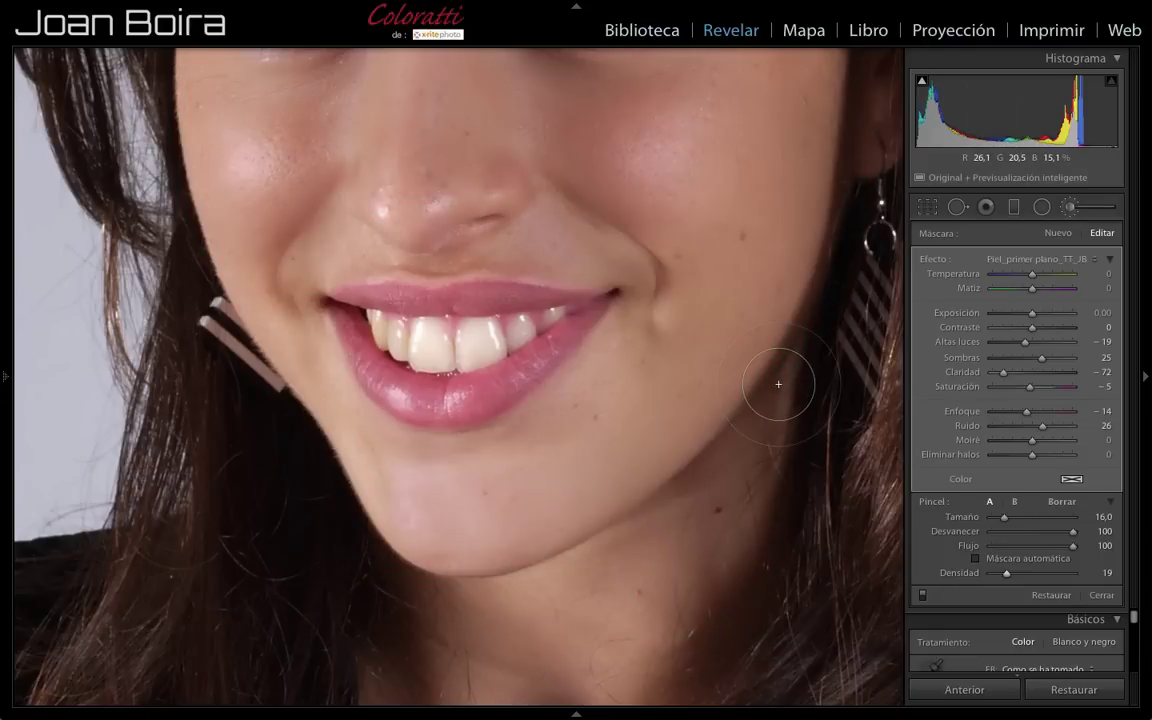
- Toggle the effect off and on to compare, then set density 57 and brush size 8
left_click(922, 596)
left_click(922, 596)
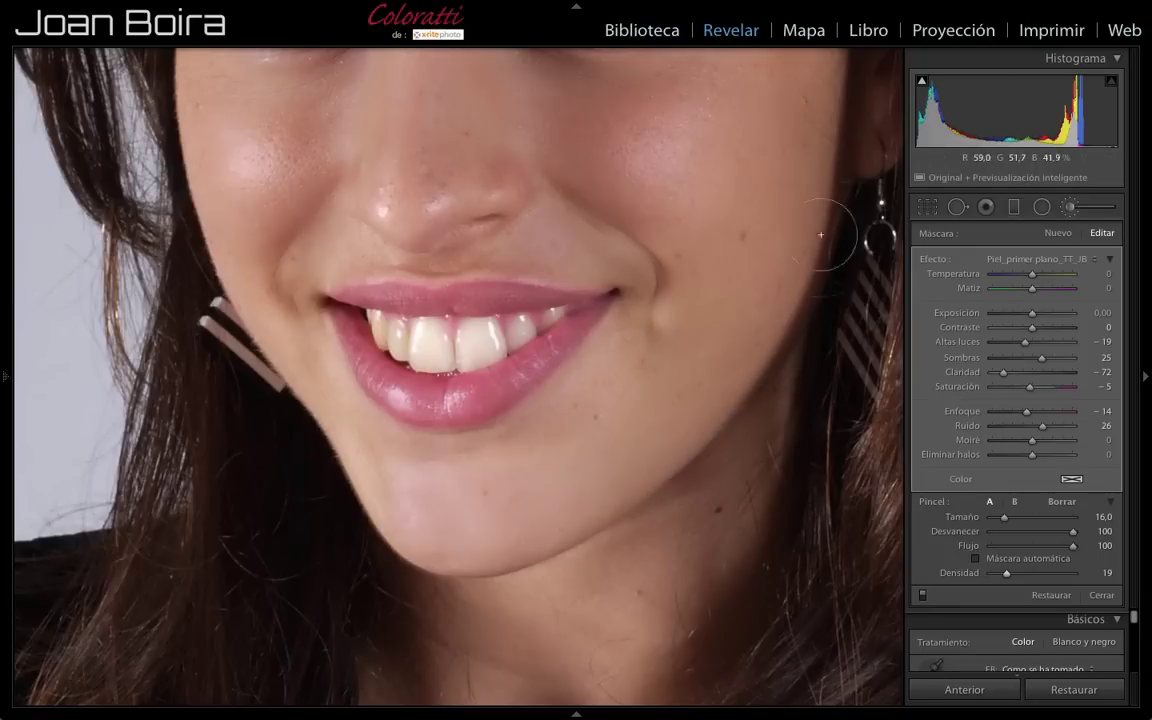
left_click_drag(1006, 573, 1038, 577)
scroll(863, 515, "down", 4)
- Open the legs-on-a-chair photo and zoom out to fit the whole image
key("Right")
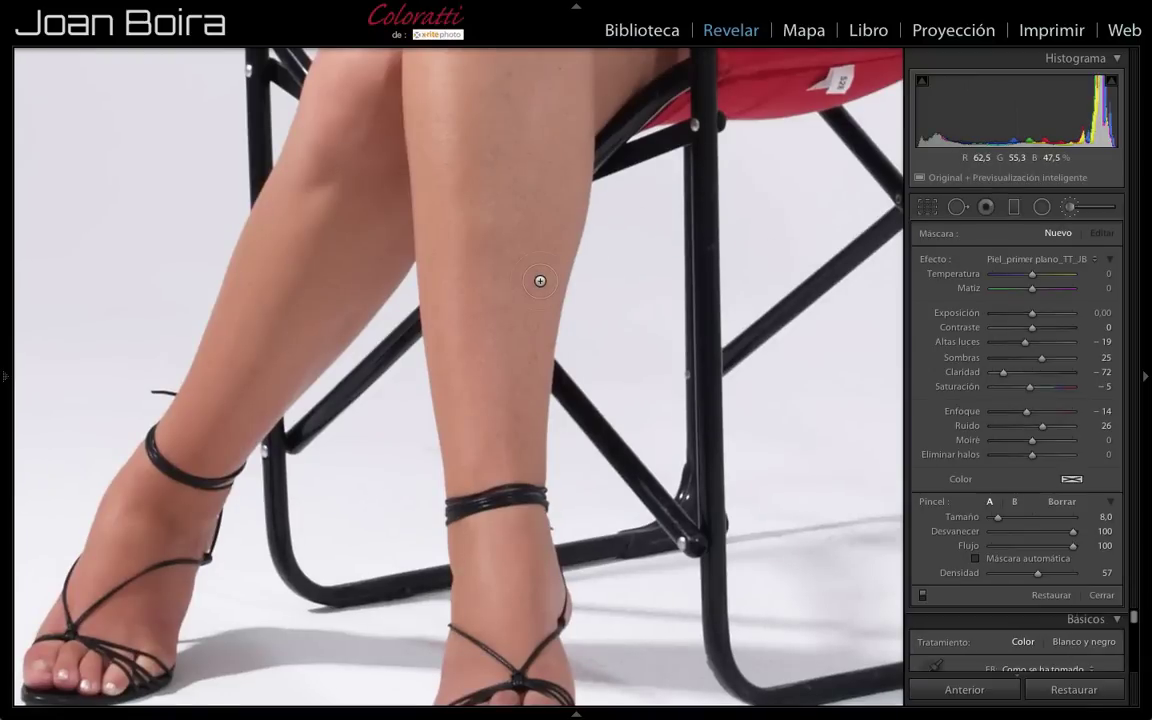
key("z")
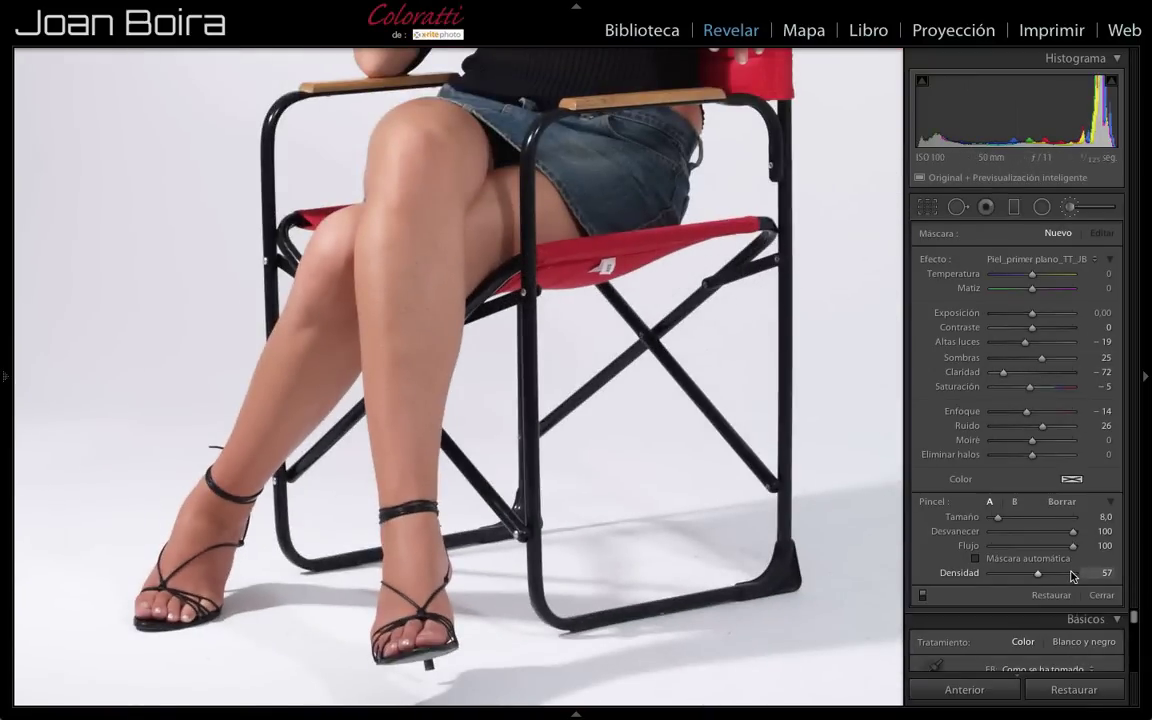
- Choose the Piel_Tt_JB preset and paint a first mask stroke down the front shin
left_click(1065, 259)
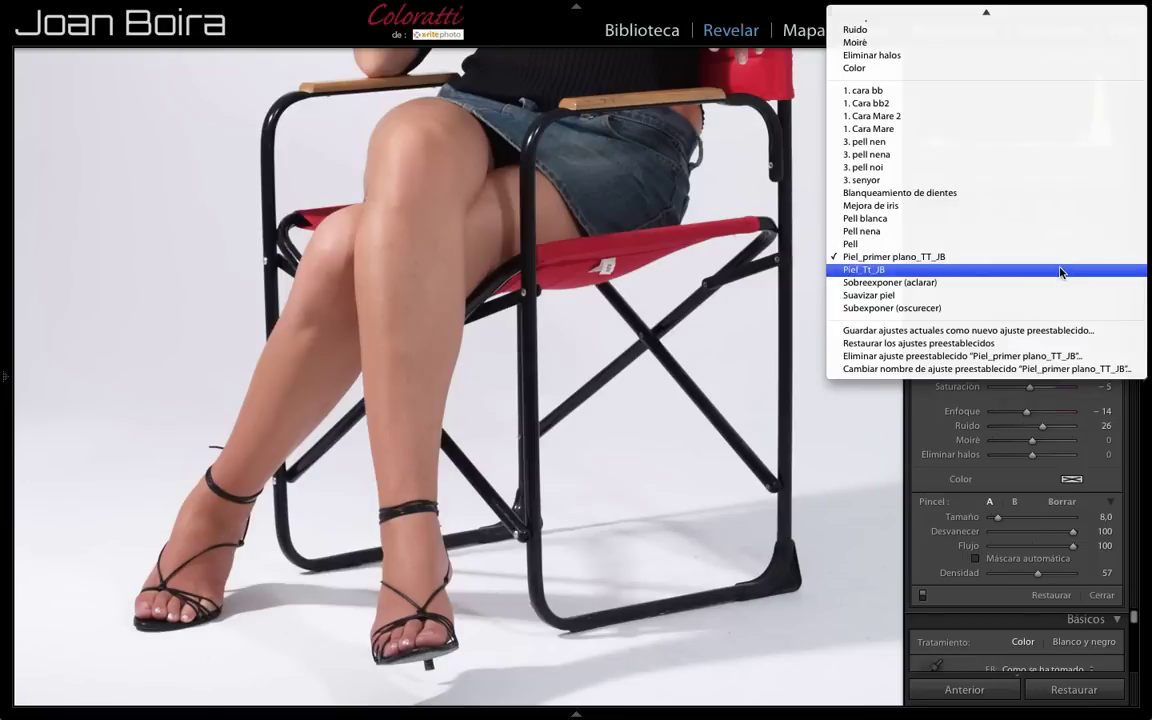
left_click(1061, 270)
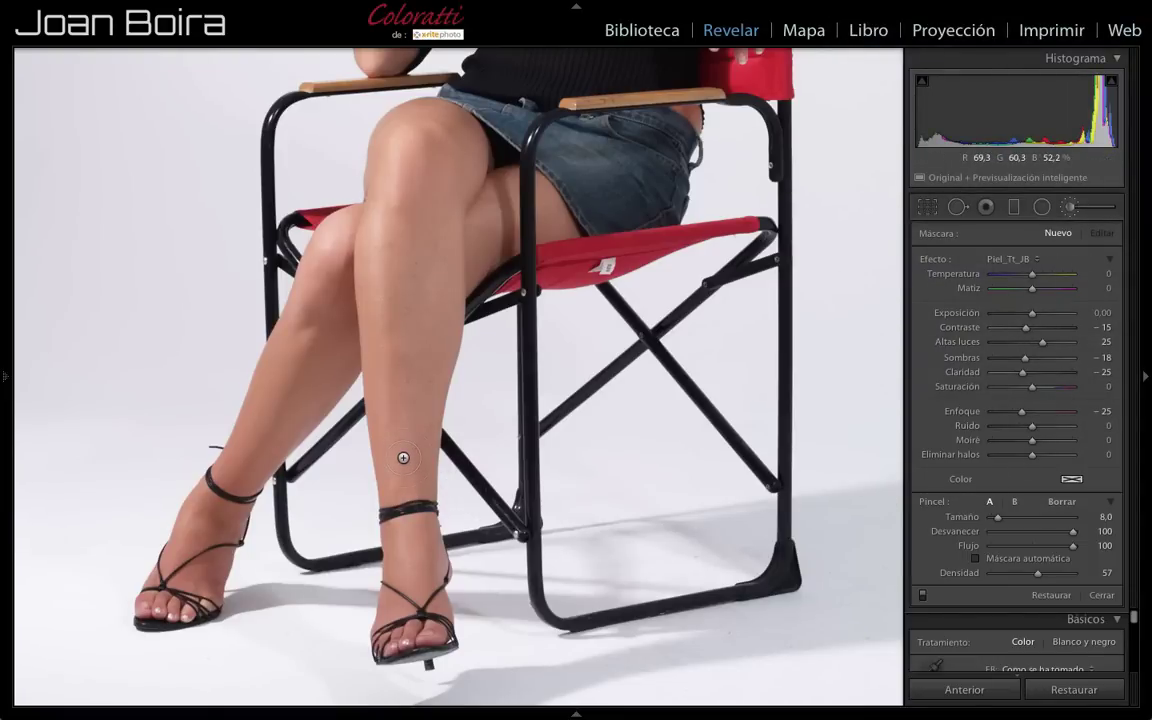
left_click(408, 252)
left_click_drag(408, 252, 408, 465)
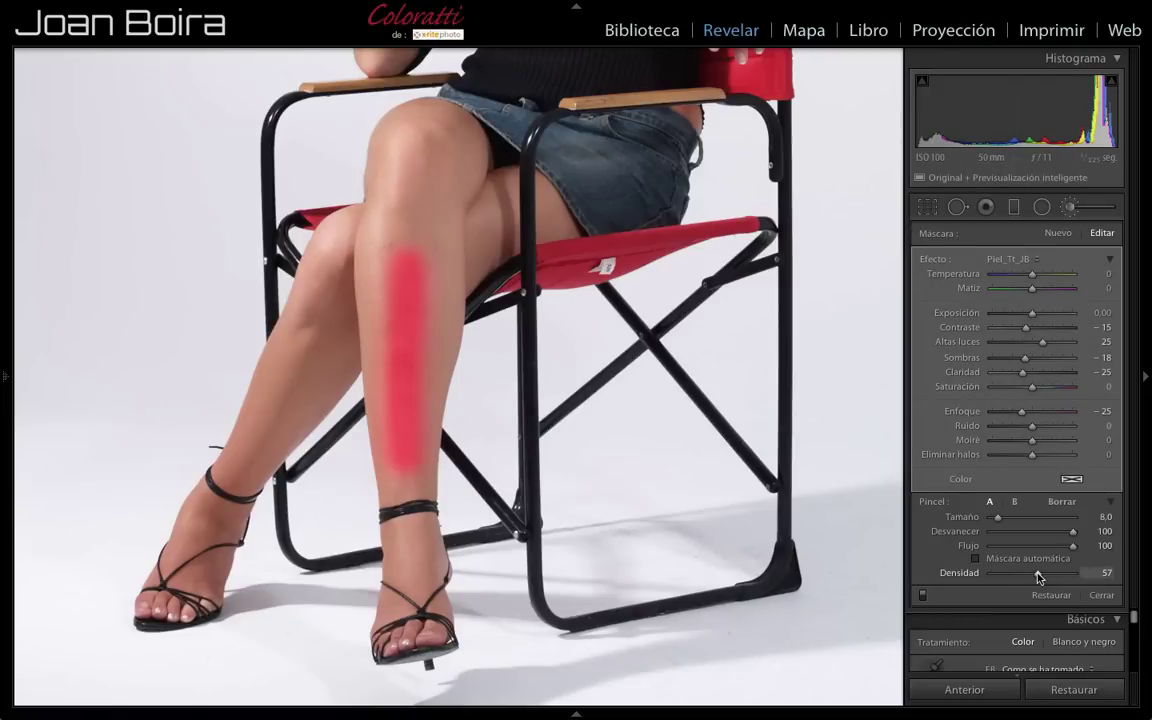
- Raise density to 100, resize the brush to 11 and paint along both legs
left_click_drag(1039, 577, 1075, 577)
key("bracketright")
key("bracketright")
key("bracketright")
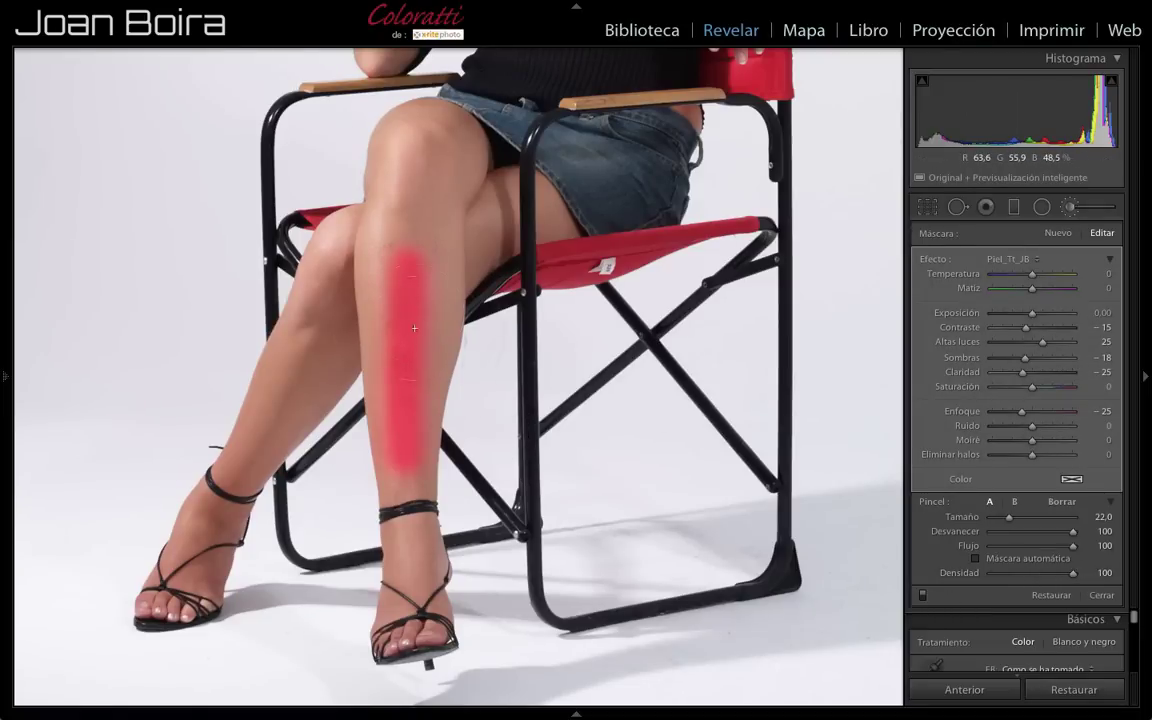
left_click_drag(414, 328, 414, 356)
key("ctrl+z")
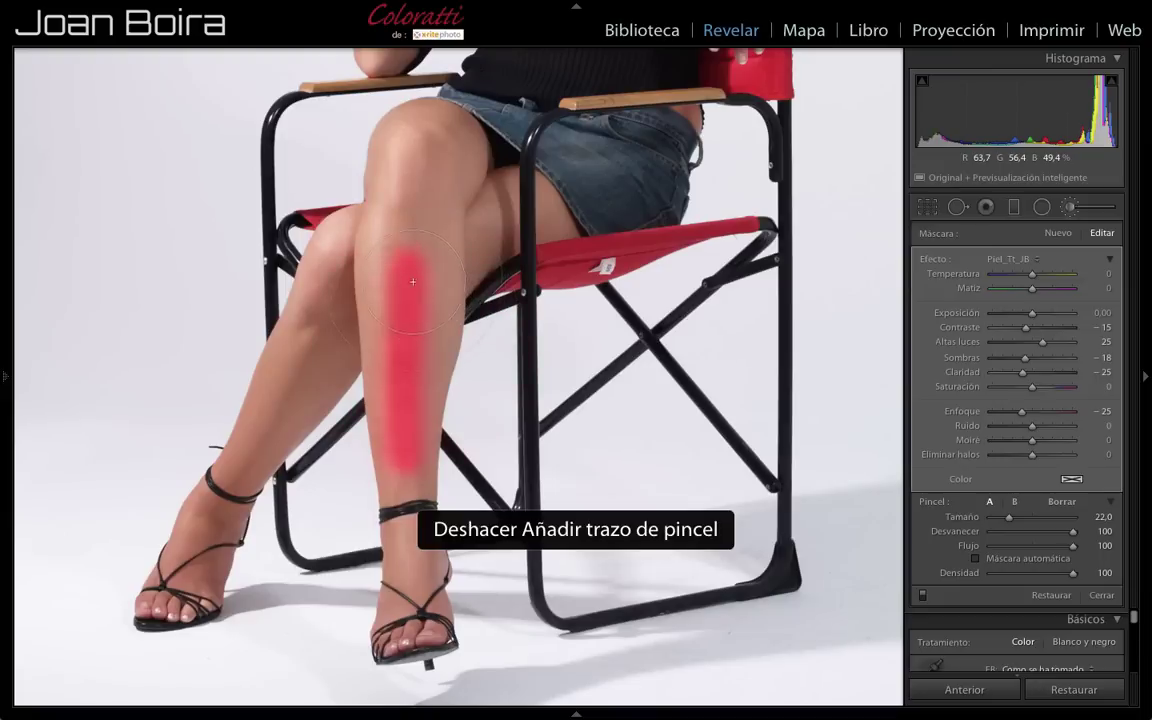
key("bracketleft")
key("bracketleft")
key("bracketleft")
mouse_move(412, 300)
left_mouse_down()
mouse_move(404, 184)
mouse_move(402, 480)
mouse_move(485, 213)
mouse_move(449, 160)
left_mouse_up()
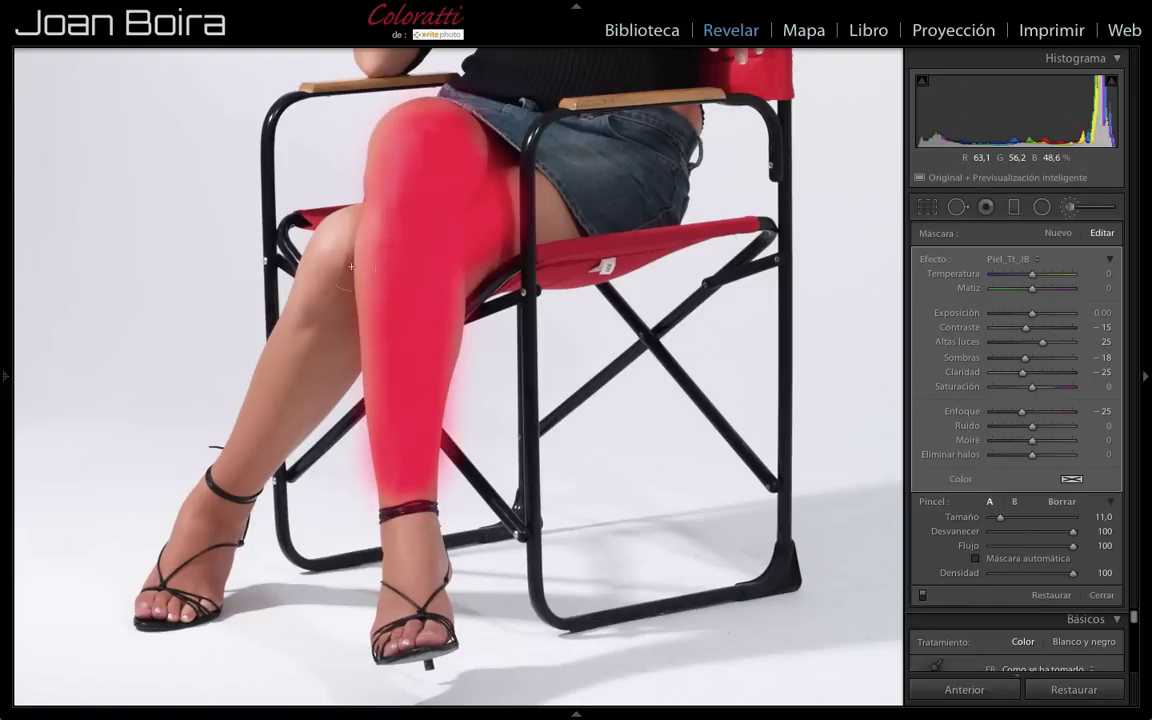
mouse_move(351, 266)
left_mouse_down()
mouse_move(345, 359)
mouse_move(330, 265)
left_mouse_up()
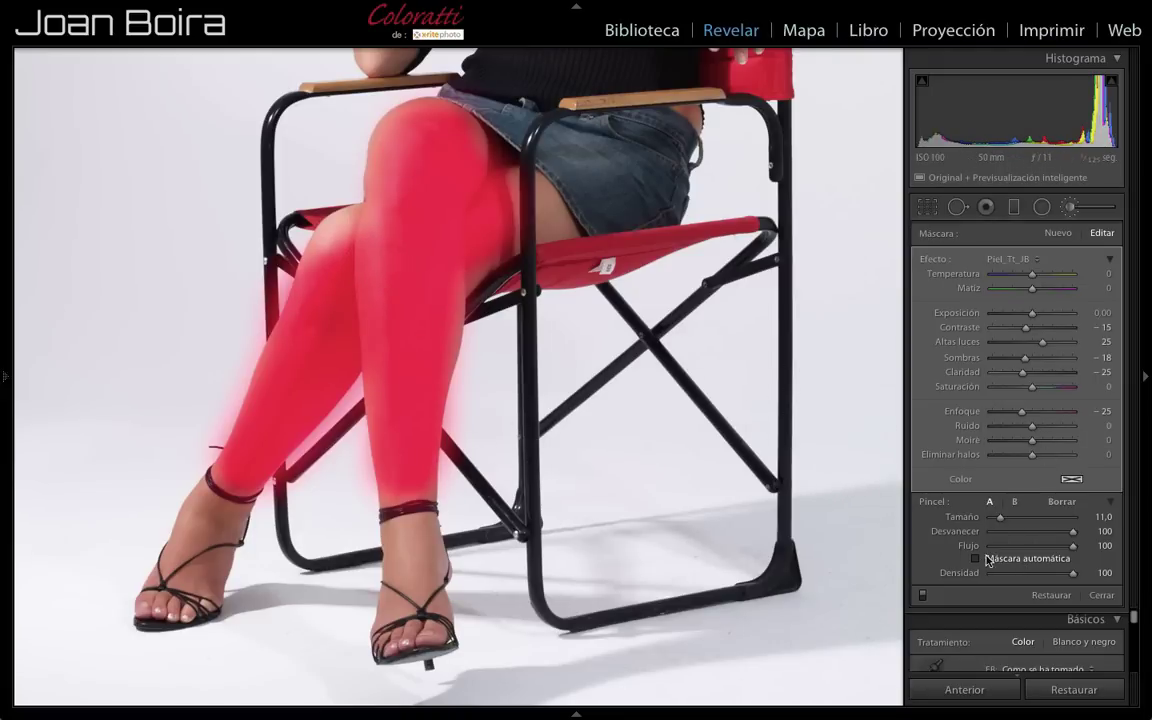
- Zoom in on the legs, undo the broad strokes, and enable Auto Mask
left_click(336, 398)
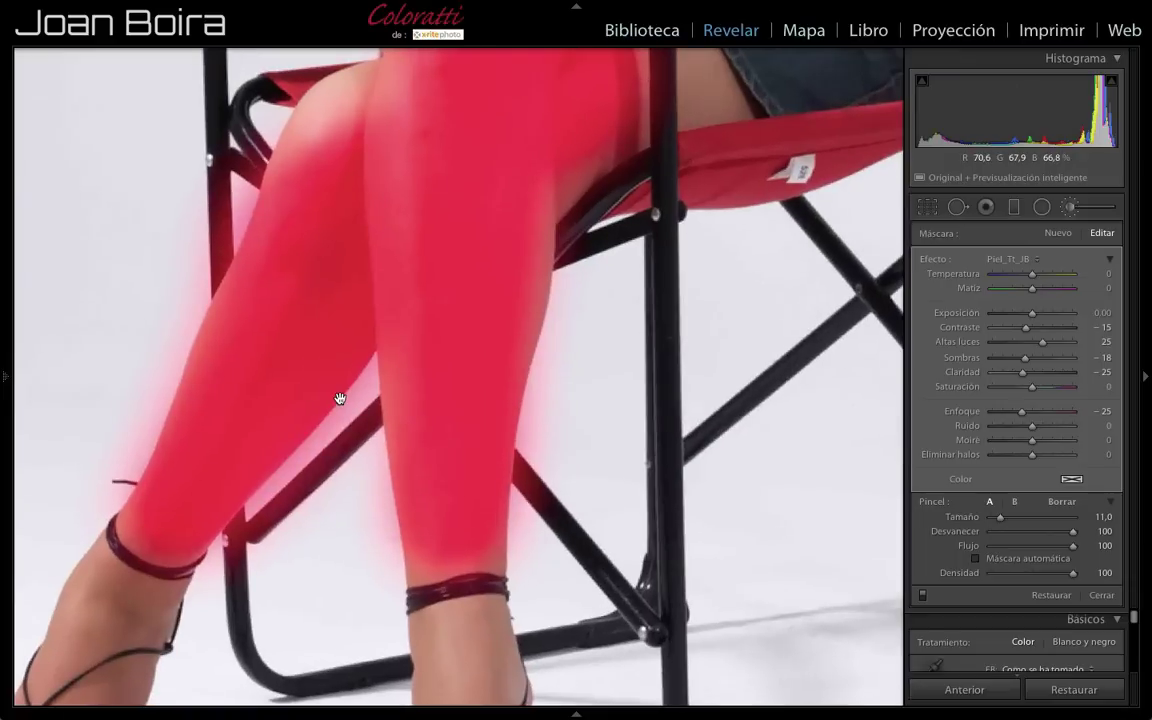
key("ctrl+z")
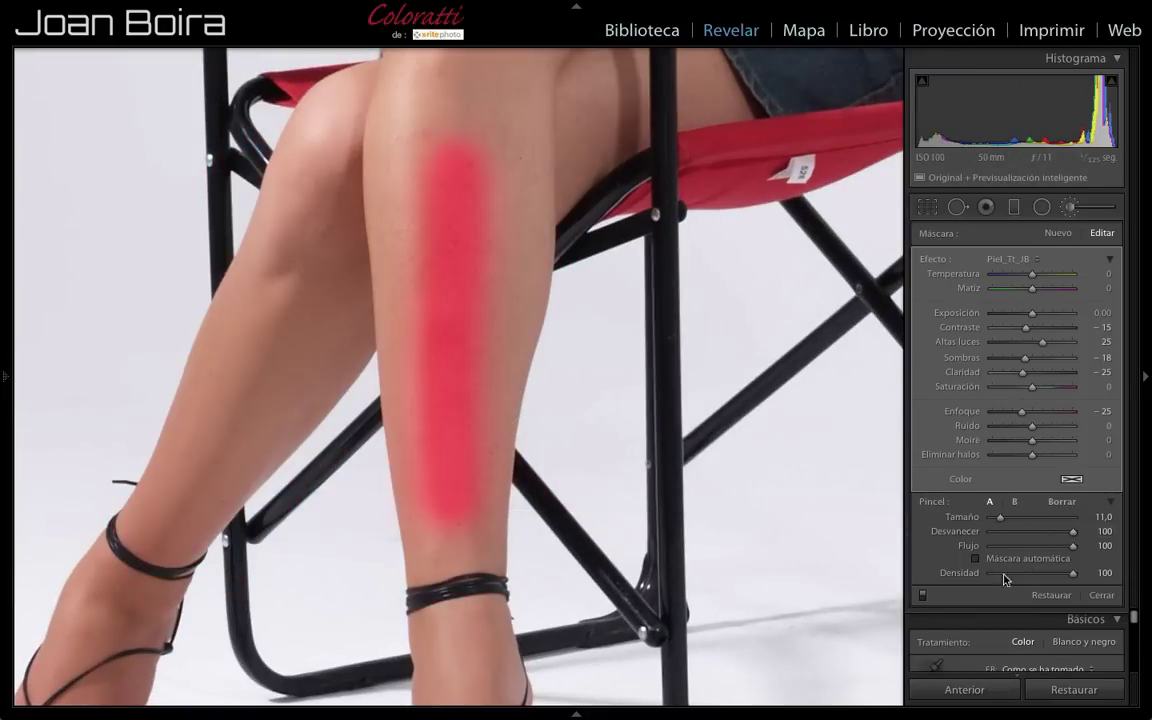
left_click(975, 558)
scroll(297, 358, "up", 4)
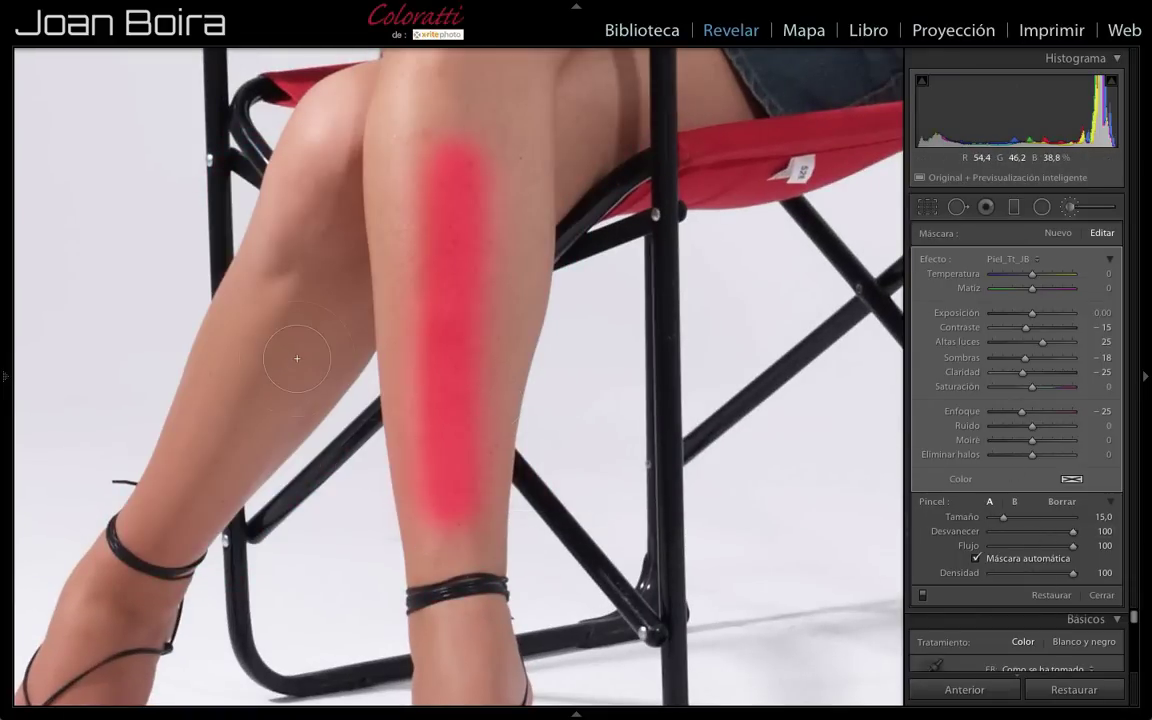
scroll(297, 358, "down", 3)
- Paint the Piel_Tt_JB skin mask down the left calf and shin, then up the right shin to the knee
left_click_drag(297, 352, 339, 358)
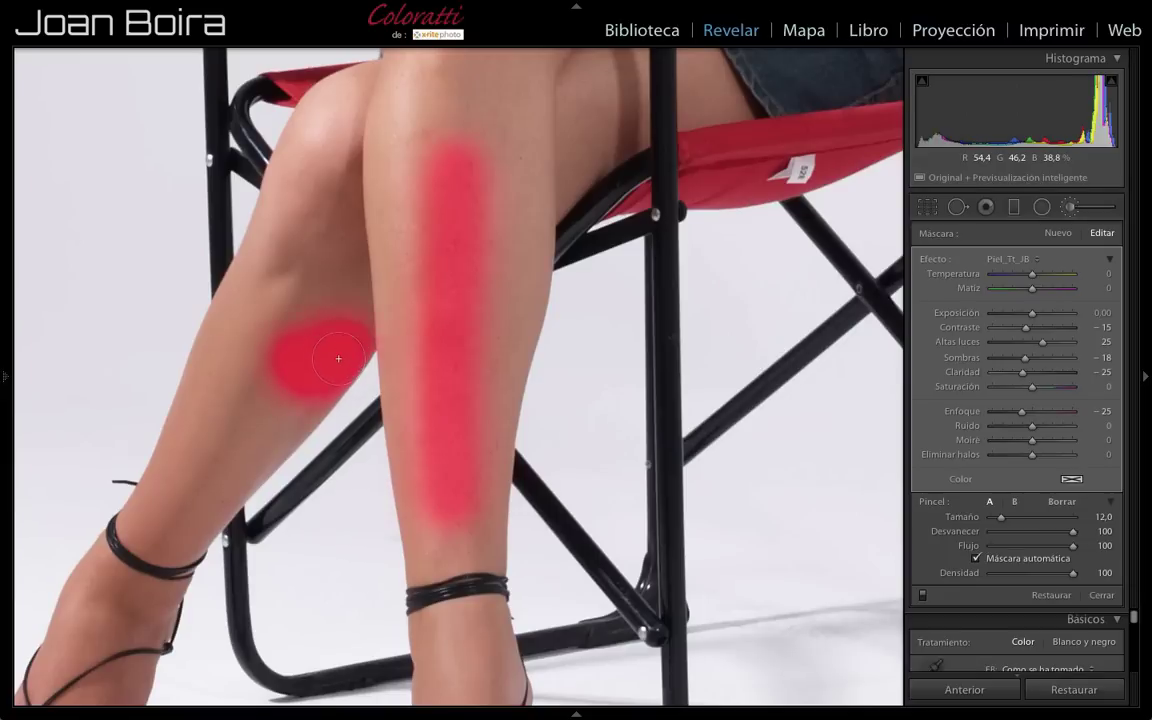
mouse_move(302, 403)
left_mouse_down()
mouse_move(240, 405)
mouse_move(165, 475)
mouse_move(284, 282)
mouse_move(315, 160)
mouse_move(285, 158)
mouse_move(222, 258)
mouse_move(182, 399)
mouse_move(138, 418)
mouse_move(152, 485)
left_mouse_up()
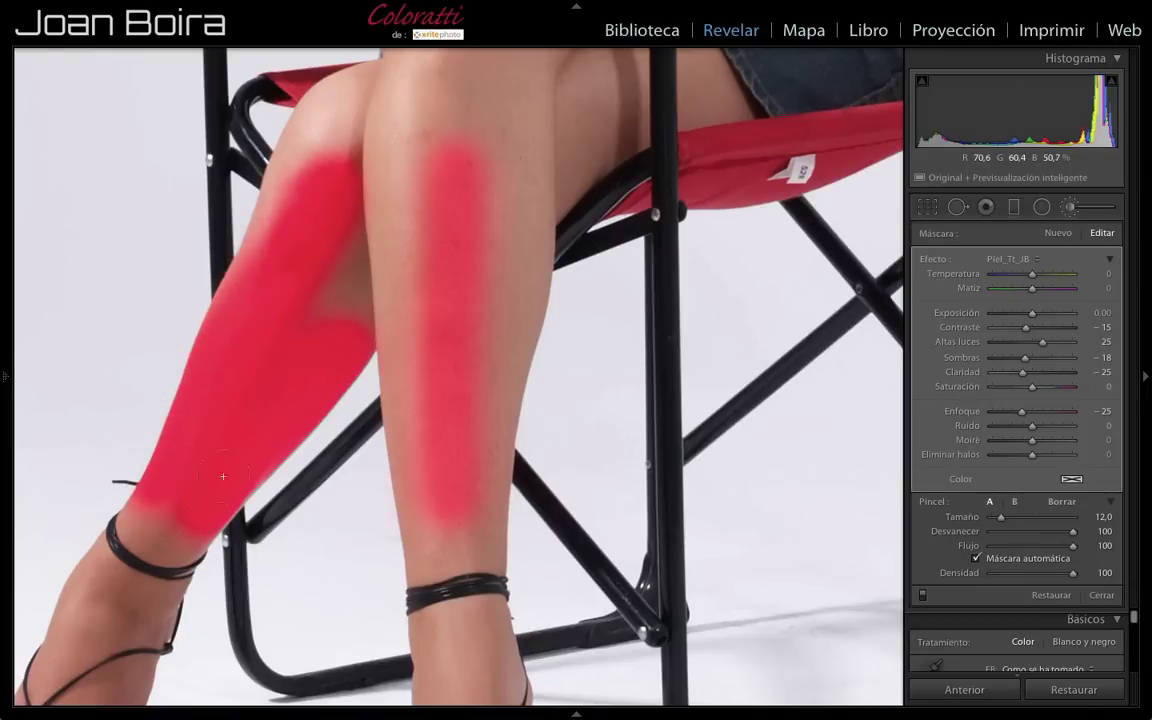
left_click_drag(313, 242, 315, 326)
mouse_move(351, 237)
left_mouse_down()
mouse_move(380, 170)
mouse_move(380, 310)
mouse_move(417, 274)
left_mouse_up()
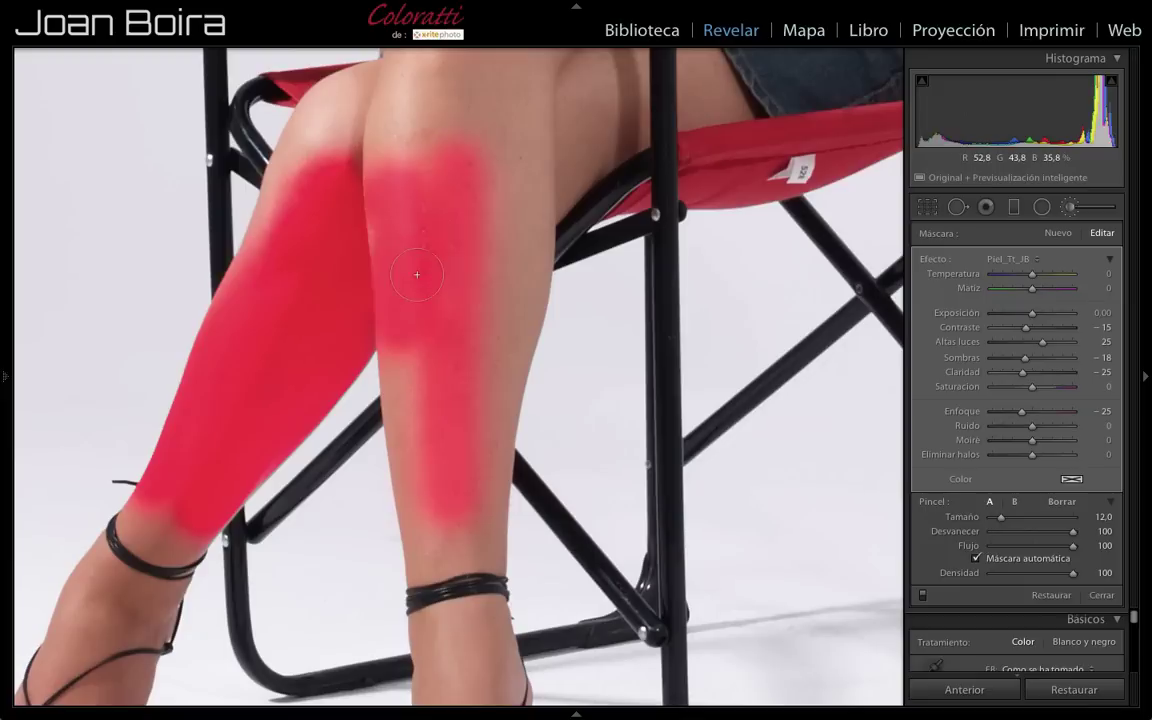
mouse_move(497, 300)
left_mouse_down()
mouse_move(455, 240)
mouse_move(420, 140)
mouse_move(380, 90)
mouse_move(523, 145)
mouse_move(516, 180)
left_mouse_up()
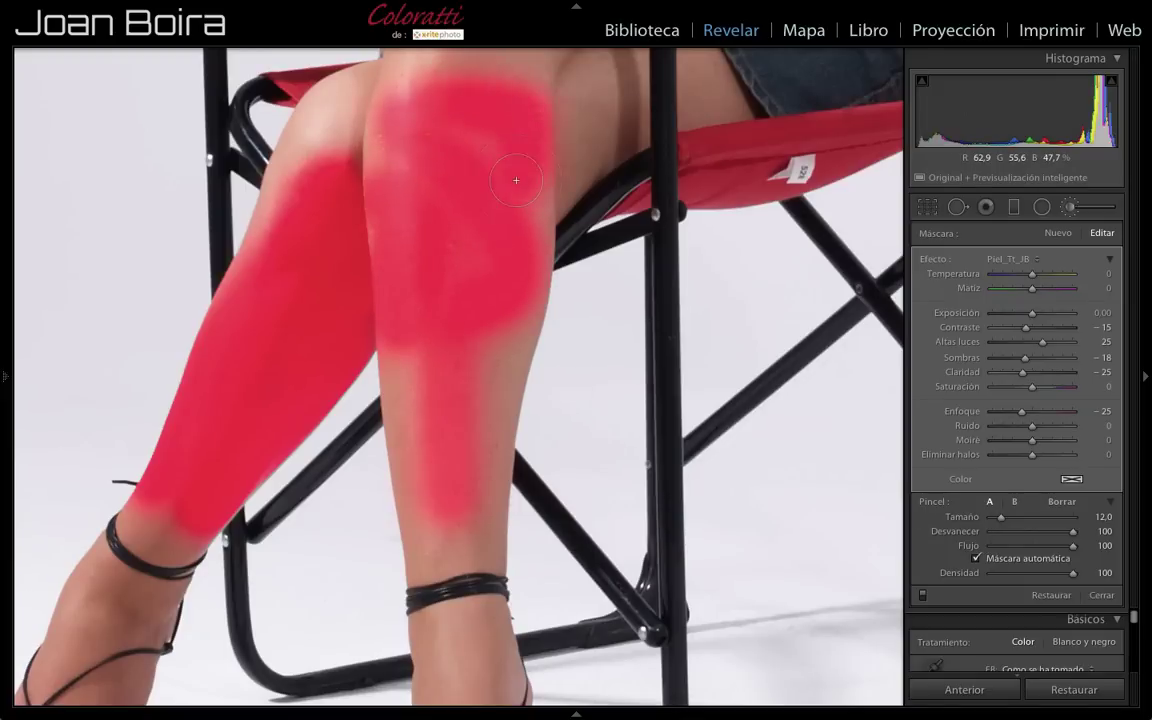
left_click_drag(372, 165, 424, 213)
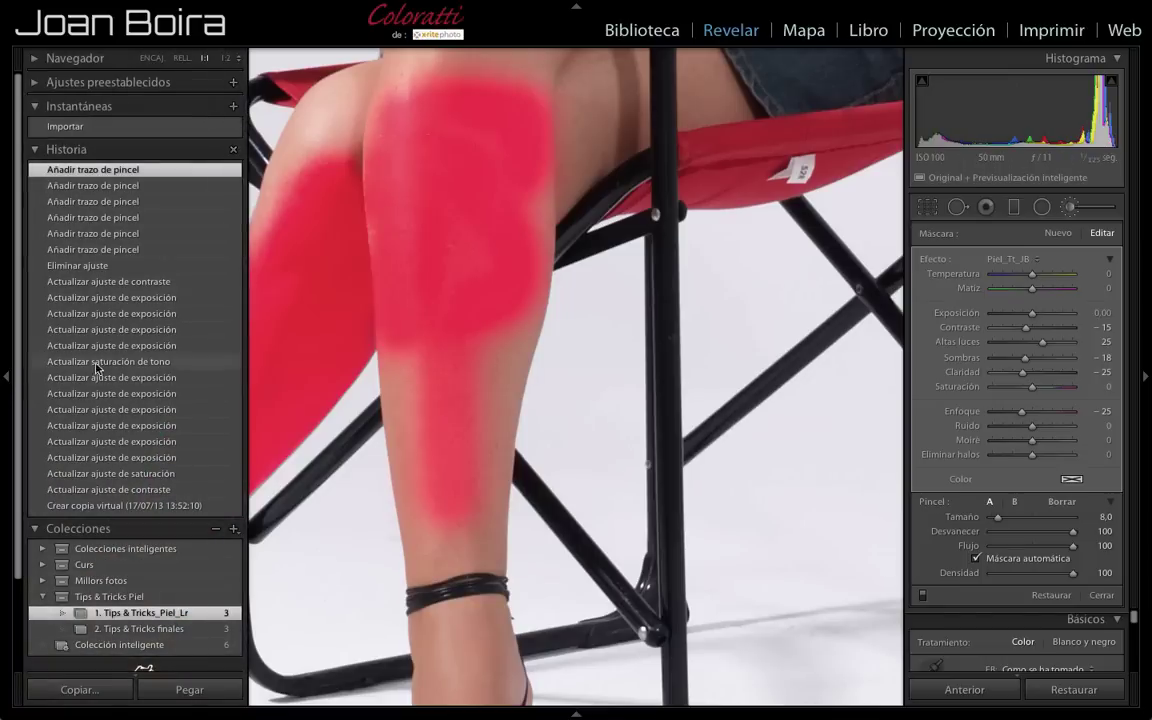
- Open the 2. Tips & Tricks finales collection, step to the seated-legs photo, and fit it in view
left_click(145, 628)
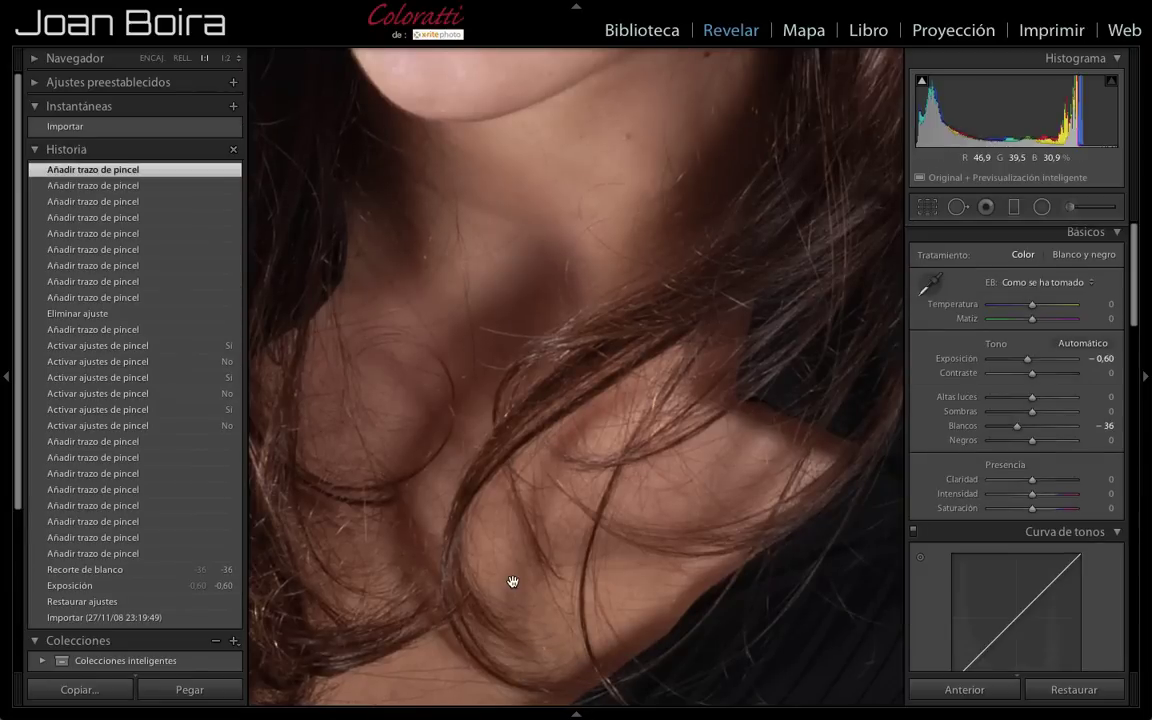
key("Right")
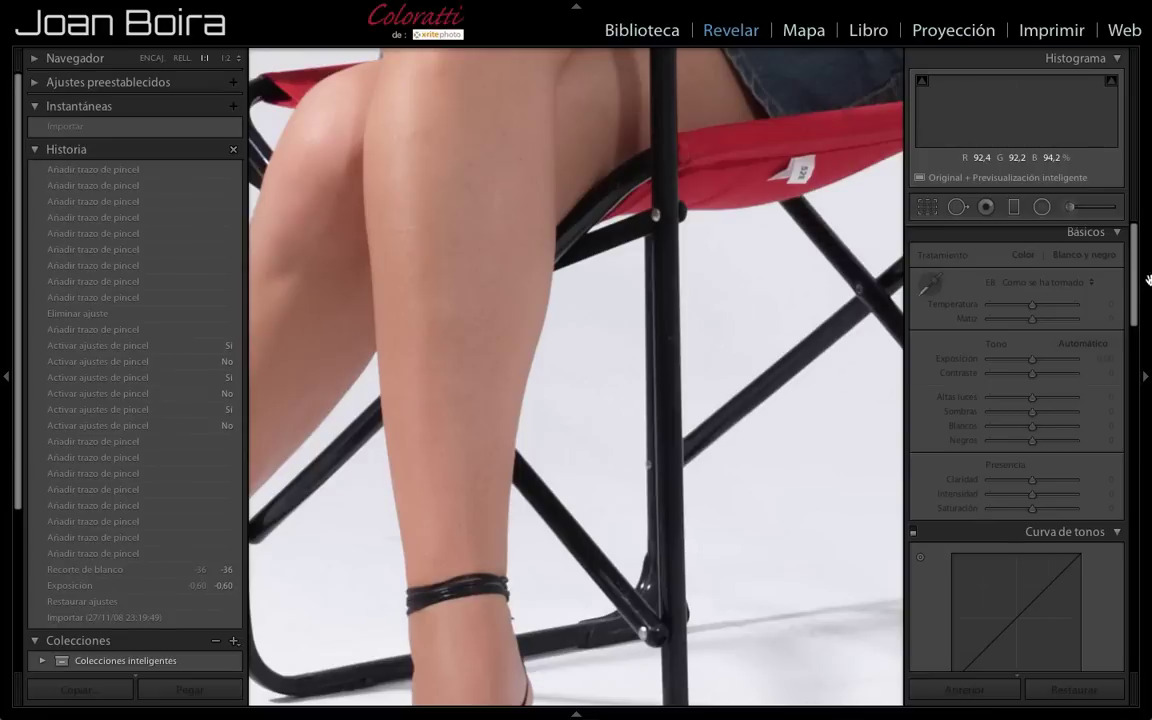
left_click(677, 288)
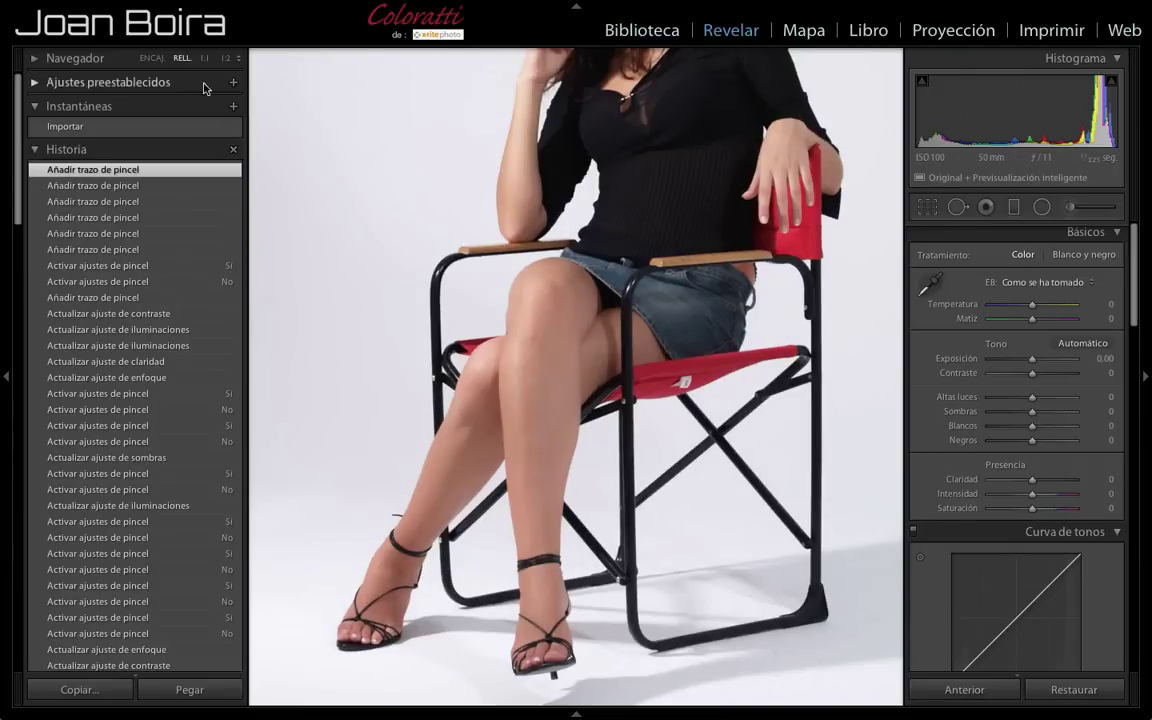
- Select the existing leg mask pin and set the brush to Erase at size 7.0, overlay hidden
left_click(5, 383)
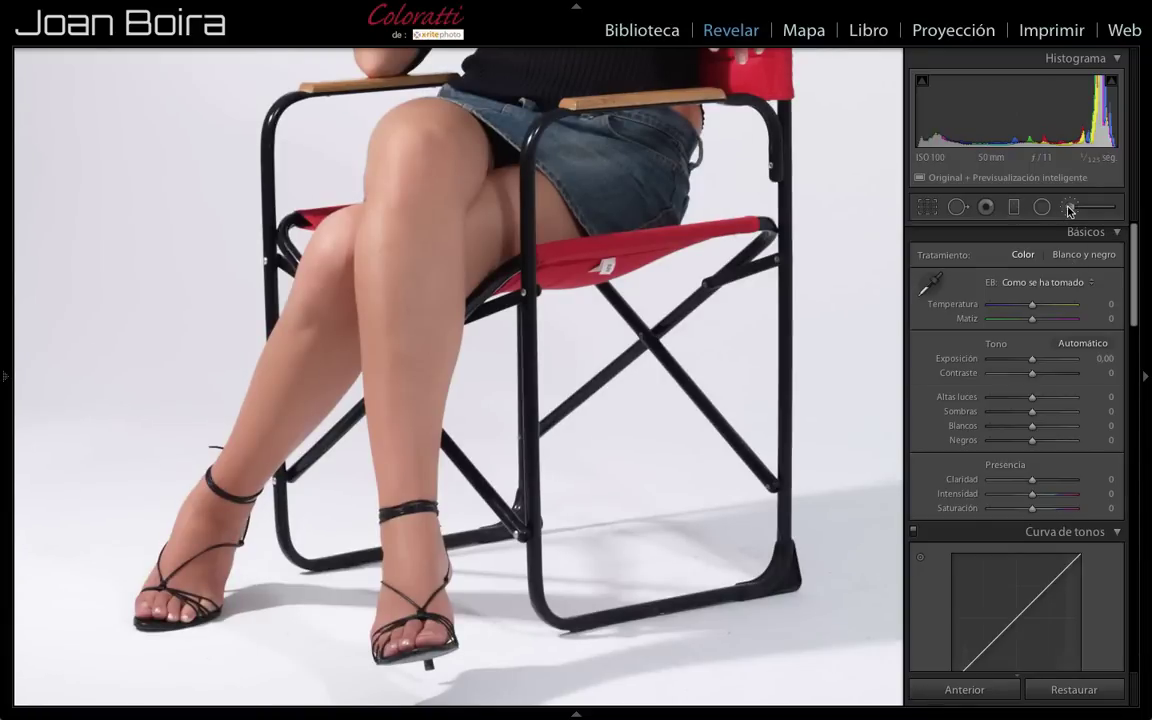
left_click(1068, 207)
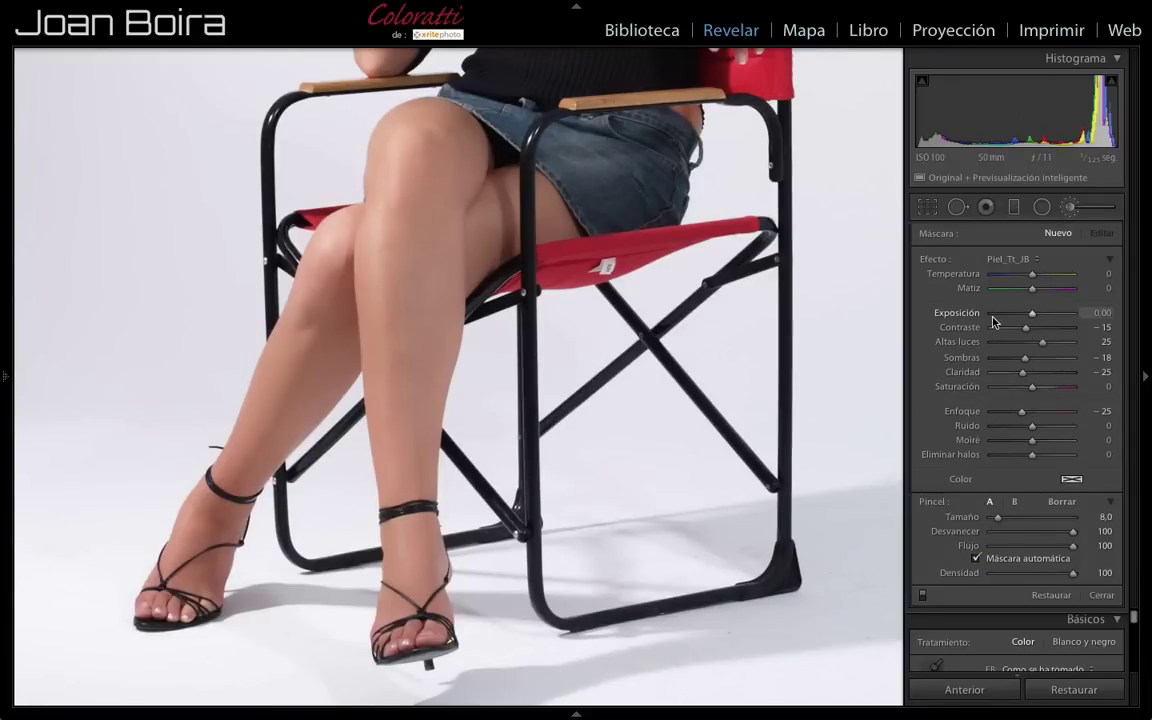
left_click(421, 154)
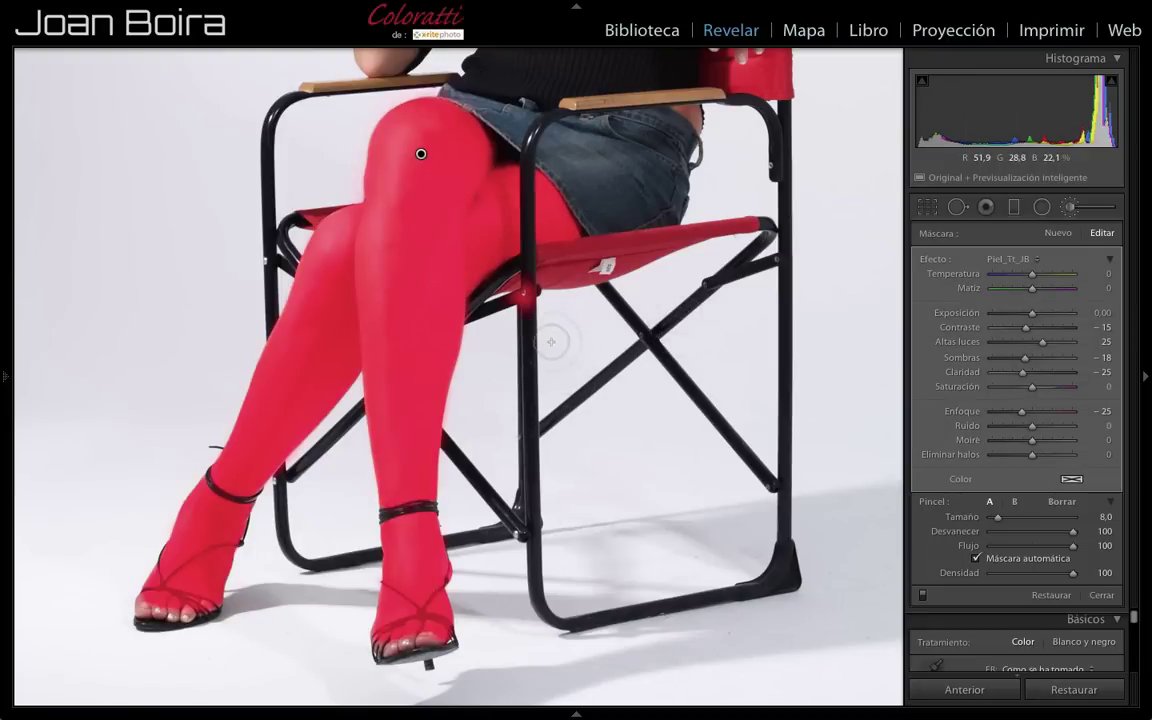
left_click_drag(997, 517, 1066, 517)
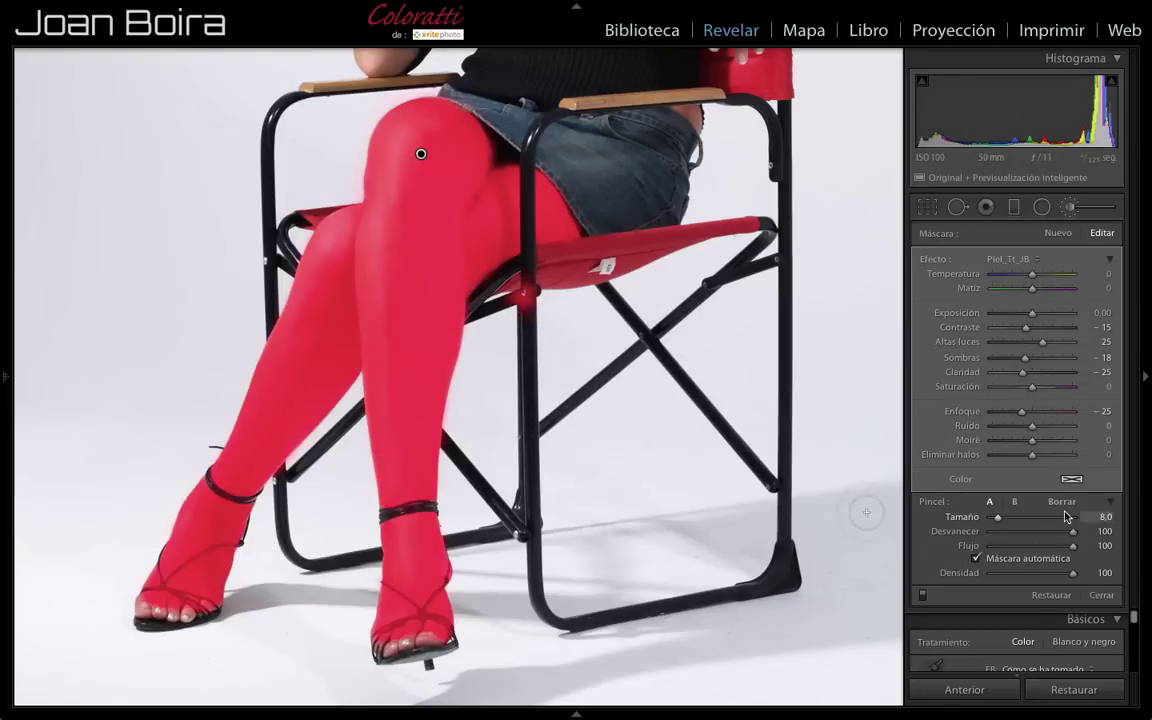
left_click(1064, 505)
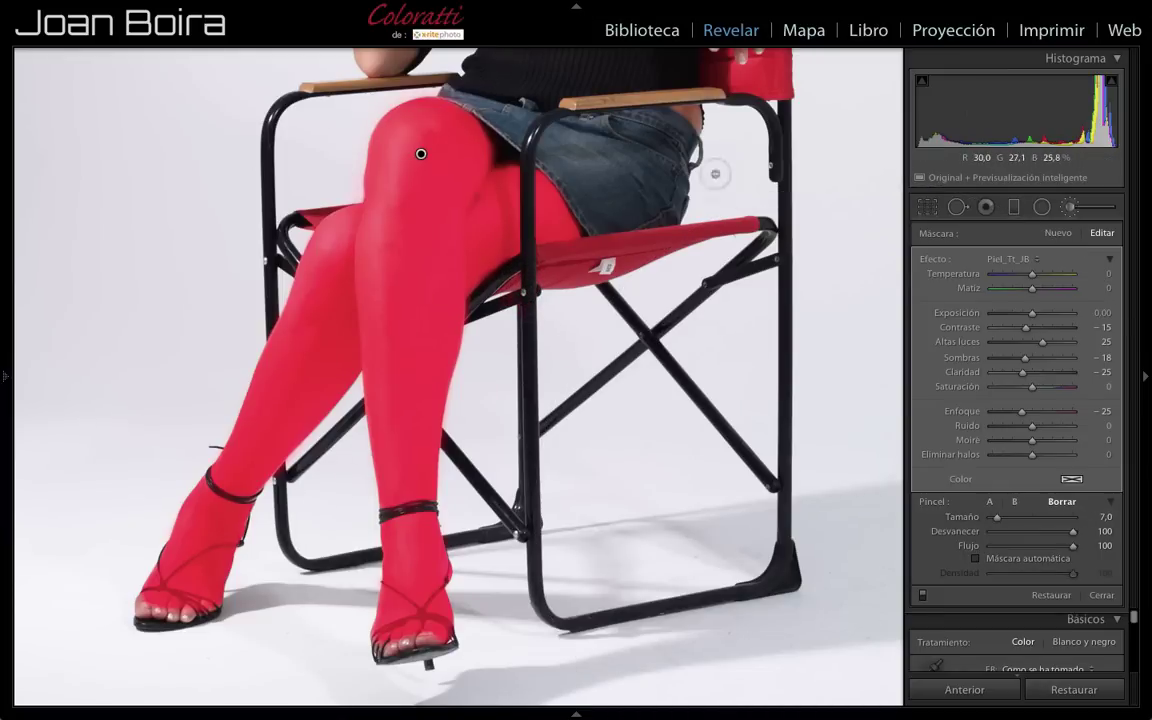
left_click(922, 596)
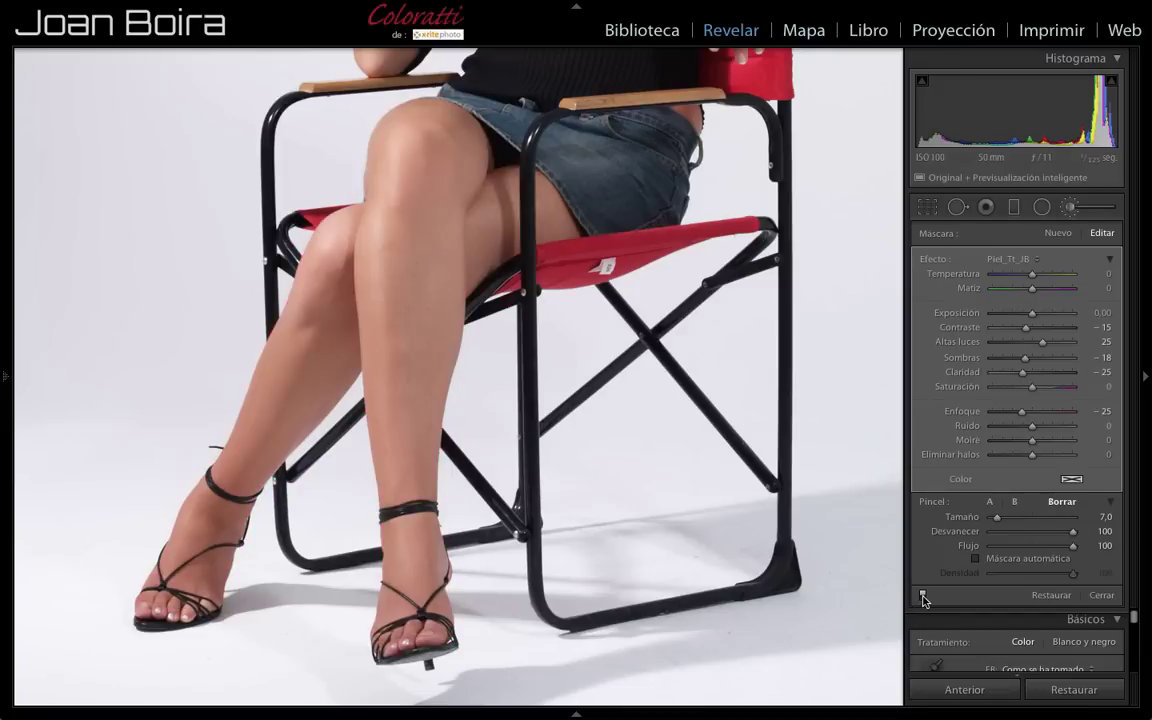
- Toggle the leg smoothing adjustment off and on twice to compare, leaving it on
key("h")
key("h")
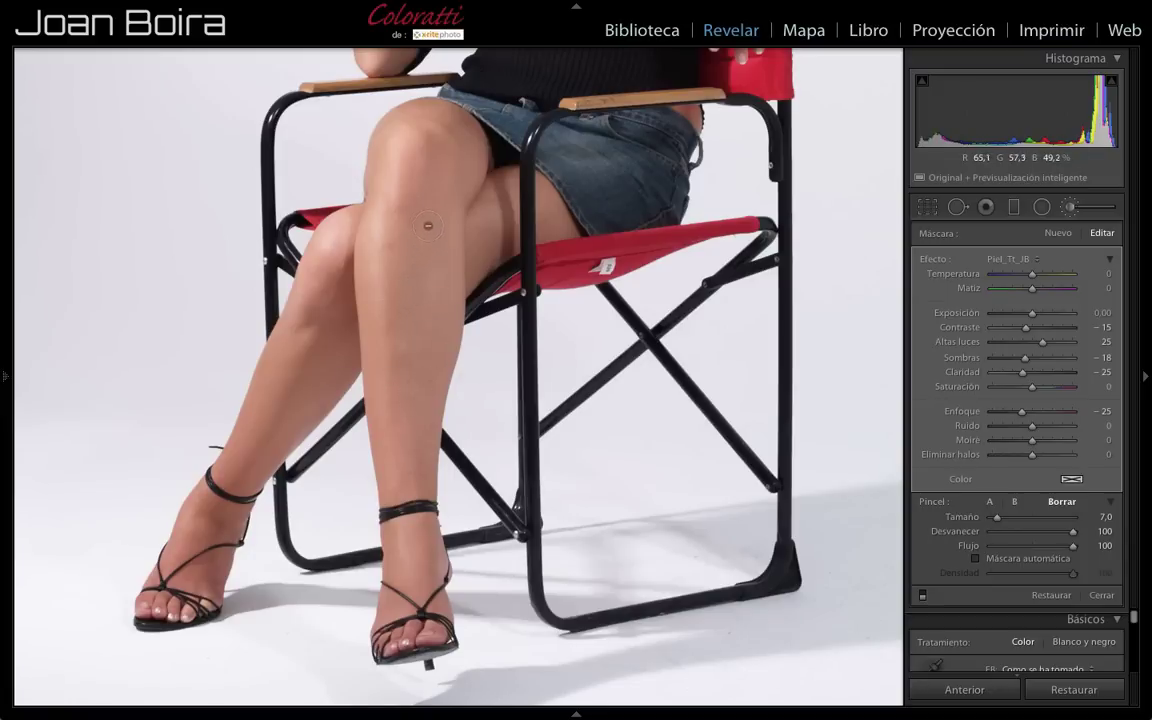
left_click(923, 596)
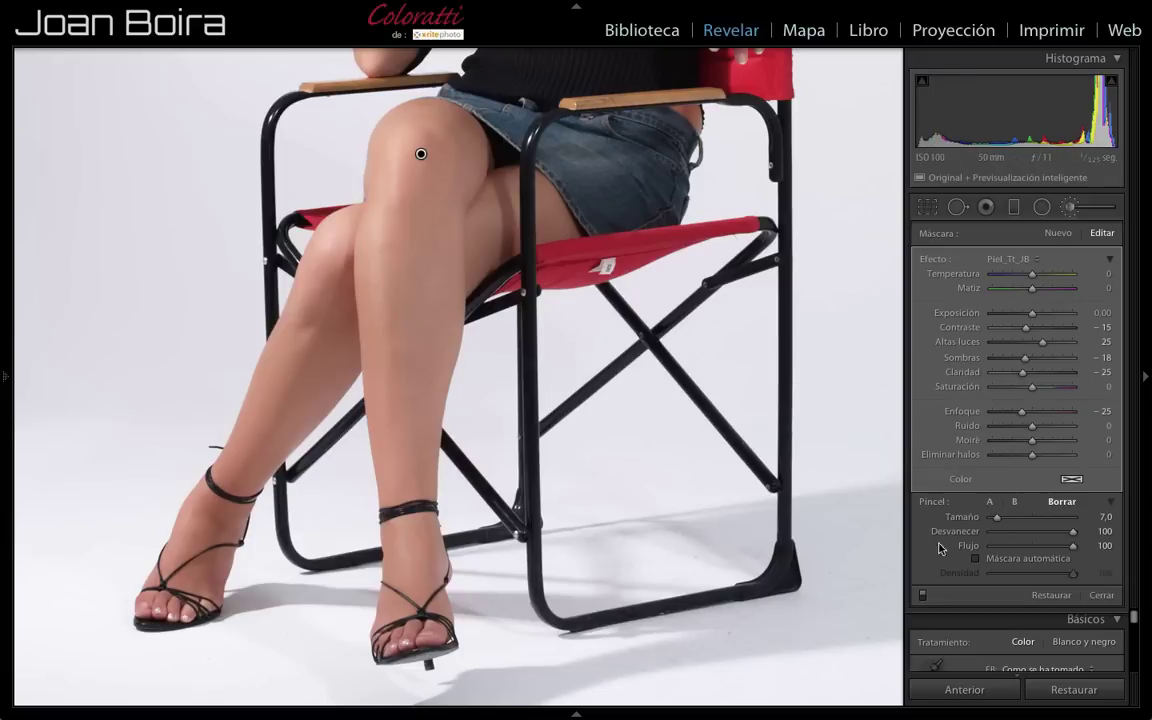
left_click(923, 597)
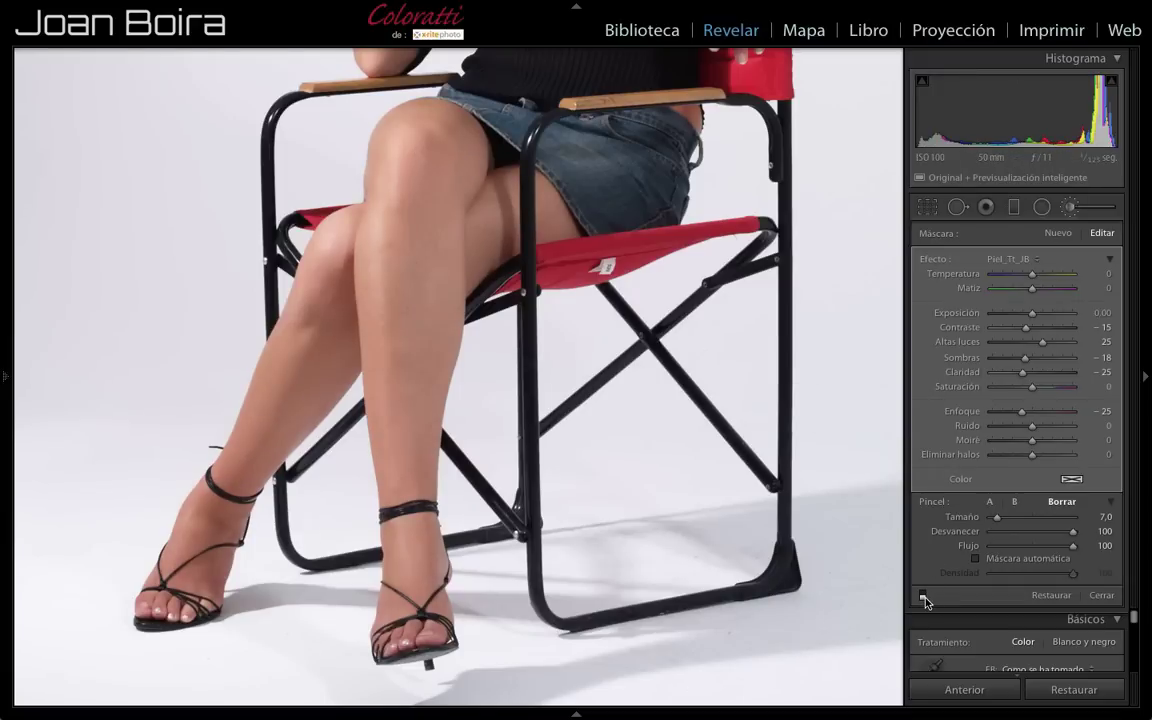
left_click(923, 597)
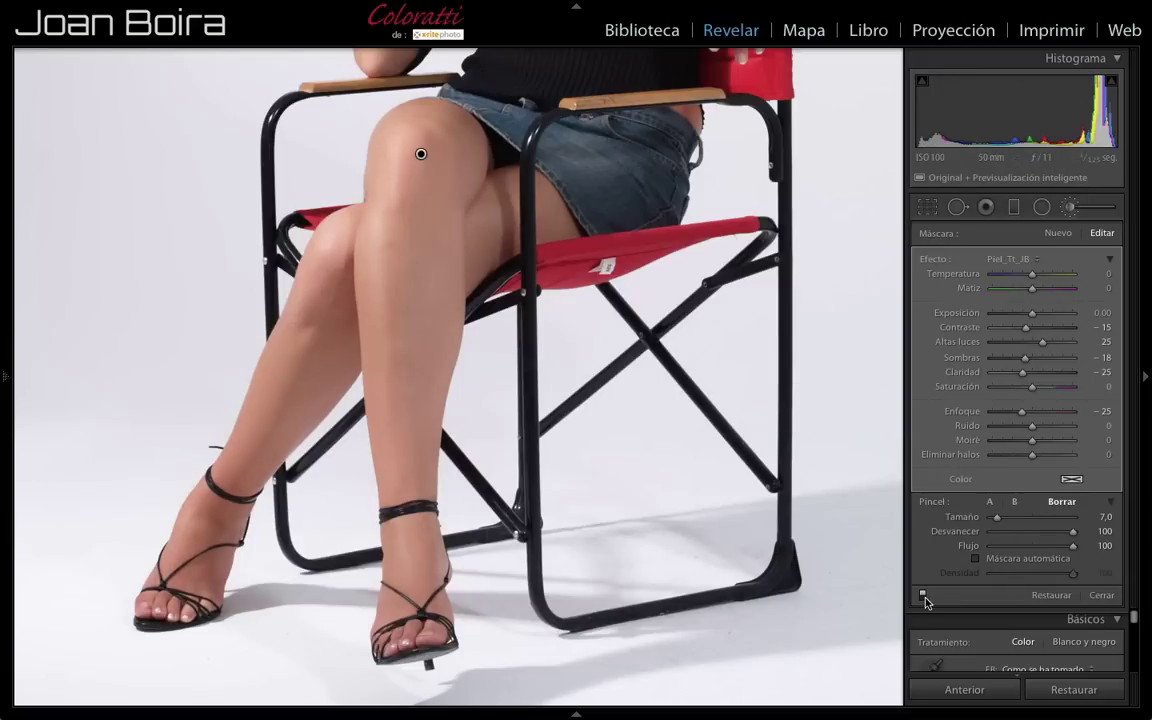
left_click(923, 597)
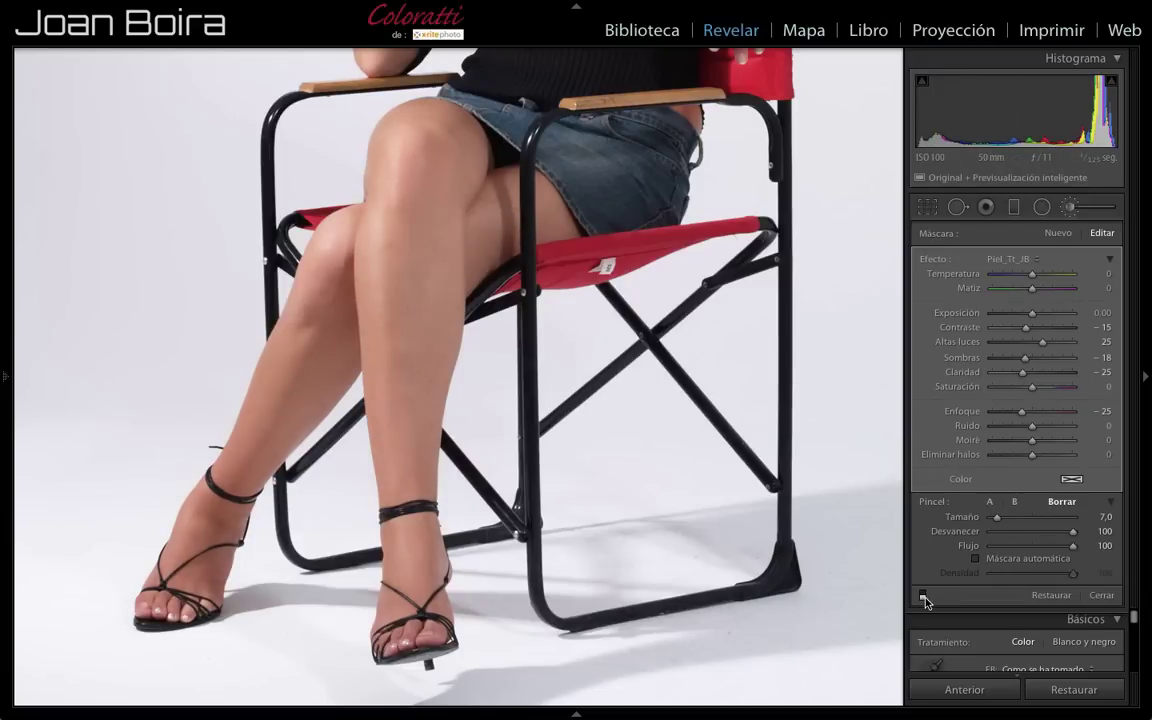
left_click(923, 597)
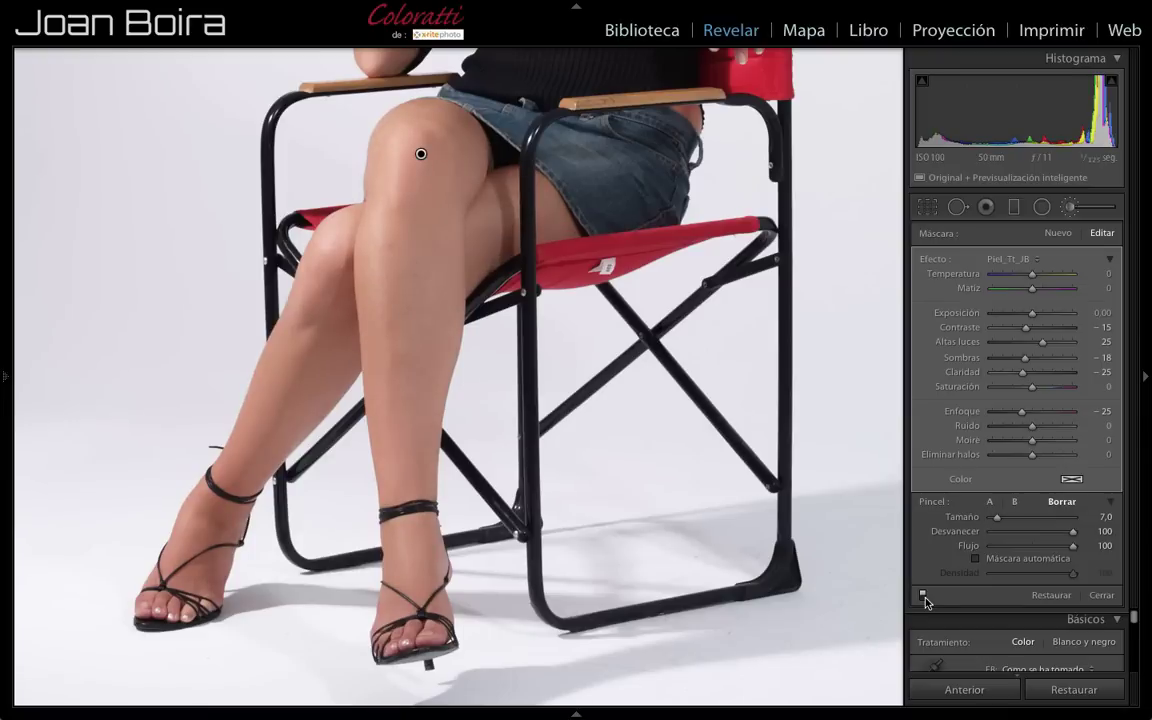